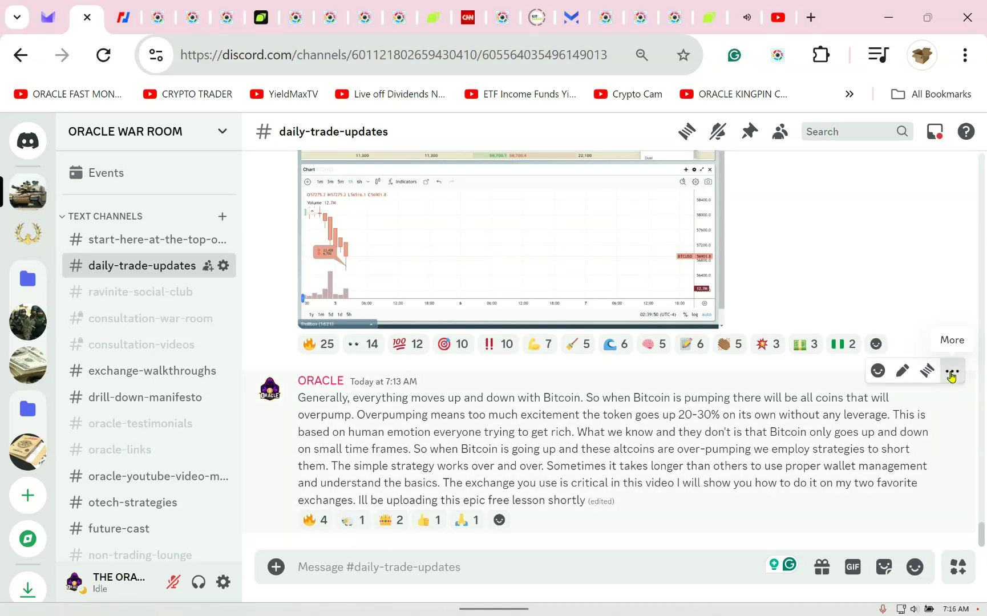
Have Discord read the ORACLE lesson on shorting over-pumped altcoins aloud with Speak Message.
{"action": "left_click", "coordinate": [952, 374]}
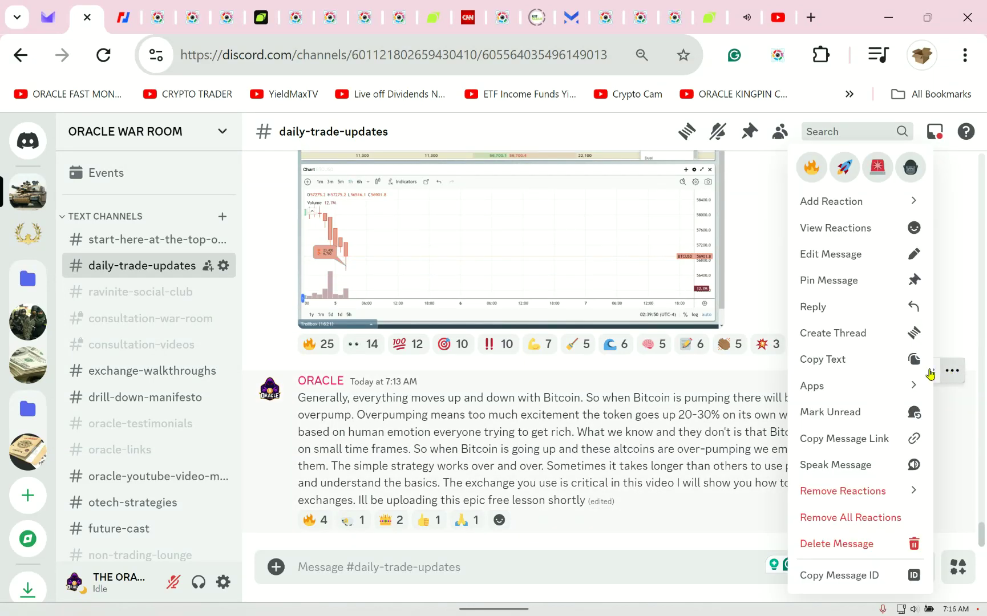
{"action": "left_click", "coordinate": [846, 474]}
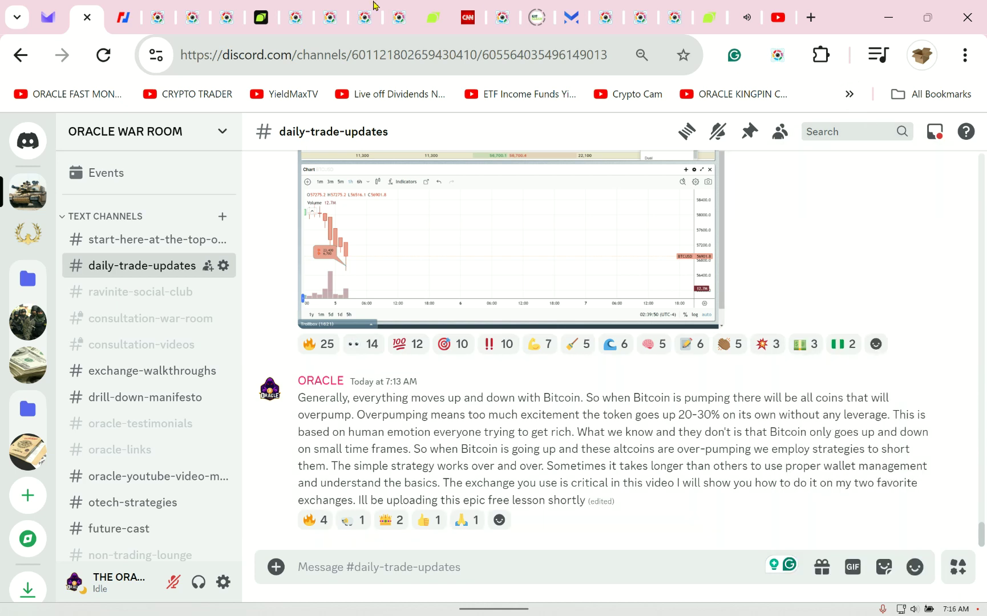
Browse the saved Screenshot Master captures, then return to BitMEX's live BTCUSD page.
{"action": "left_click", "coordinate": [125, 23]}
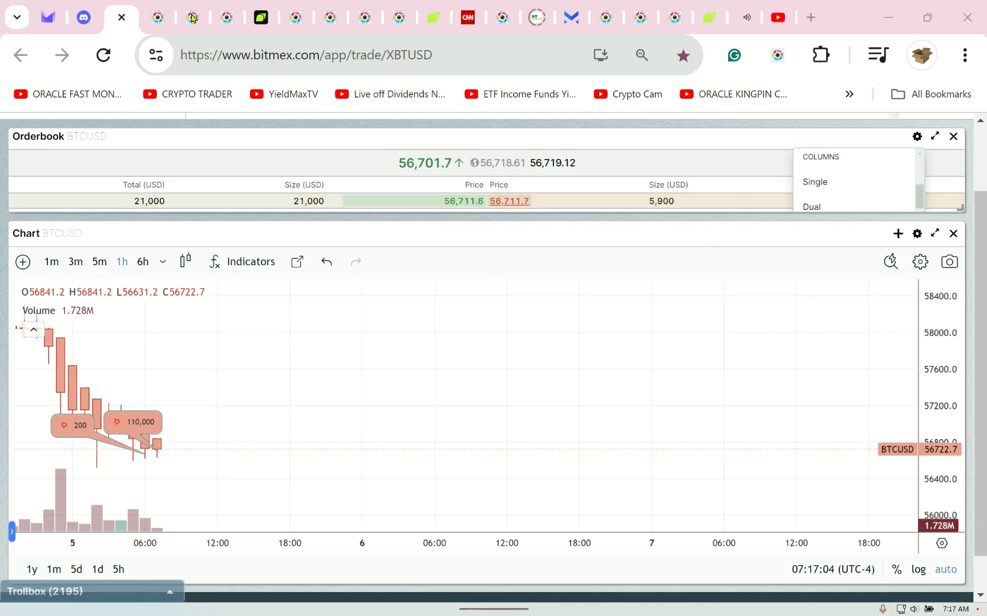
{"action": "left_click", "coordinate": [226, 22]}
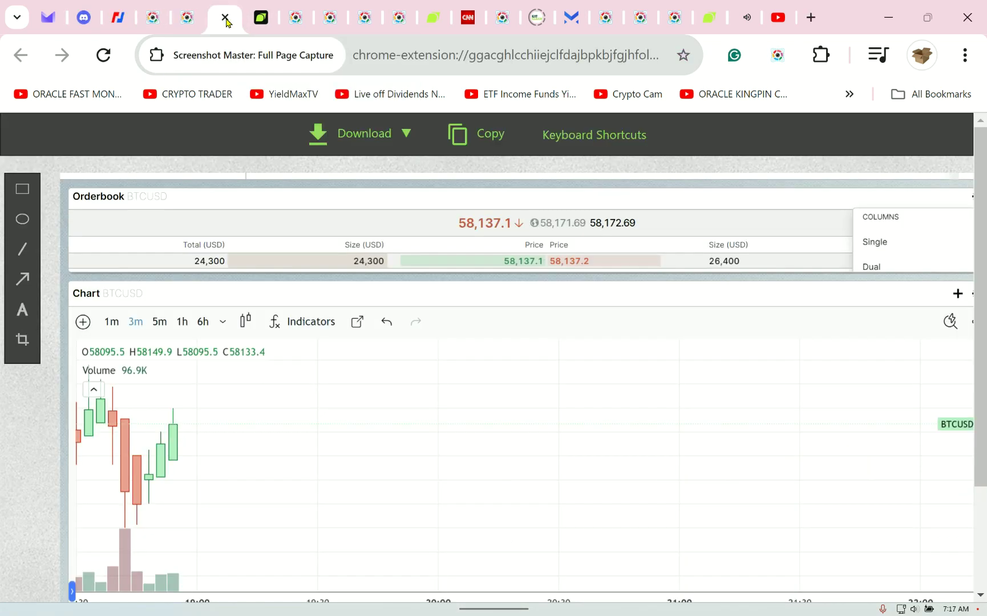
{"action": "left_click", "coordinate": [182, 23]}
{"action": "left_click", "coordinate": [150, 20]}
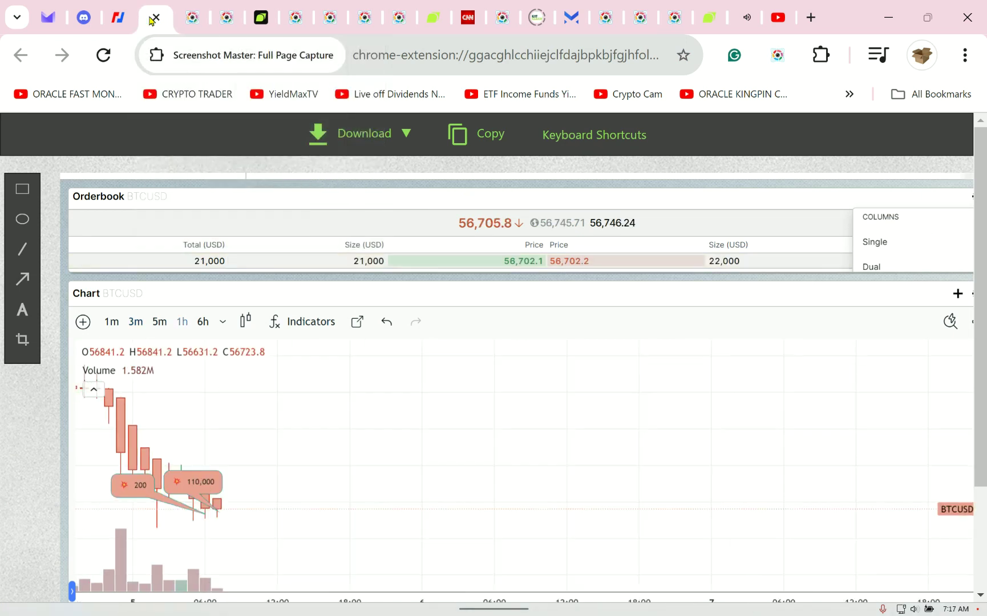
{"action": "left_click", "coordinate": [125, 20]}
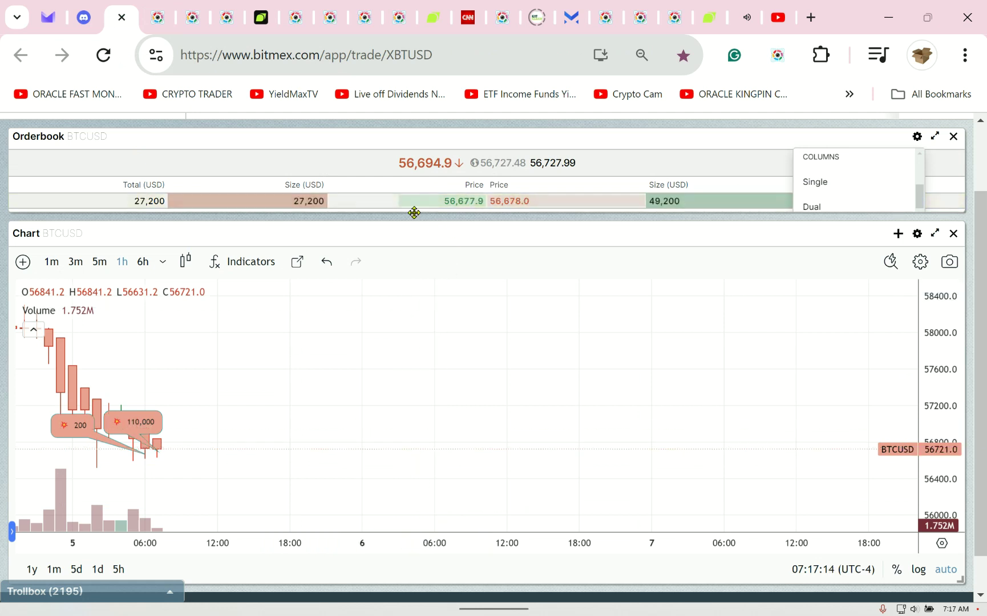
Bring up Bitunix's BTCUSDT futures page after a brief look at Margex.
{"action": "left_click", "coordinate": [259, 20]}
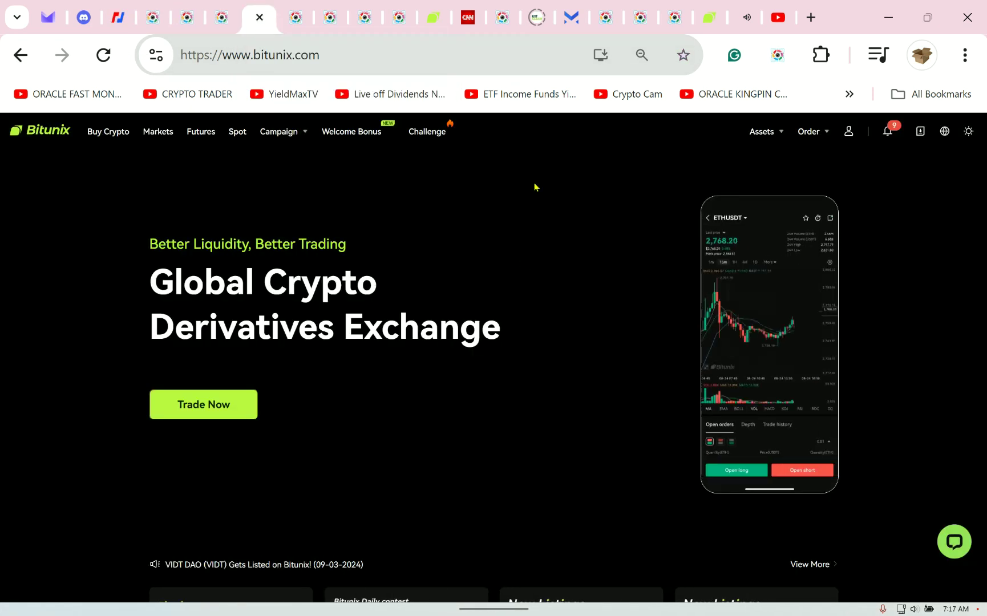
{"action": "left_click", "coordinate": [572, 29]}
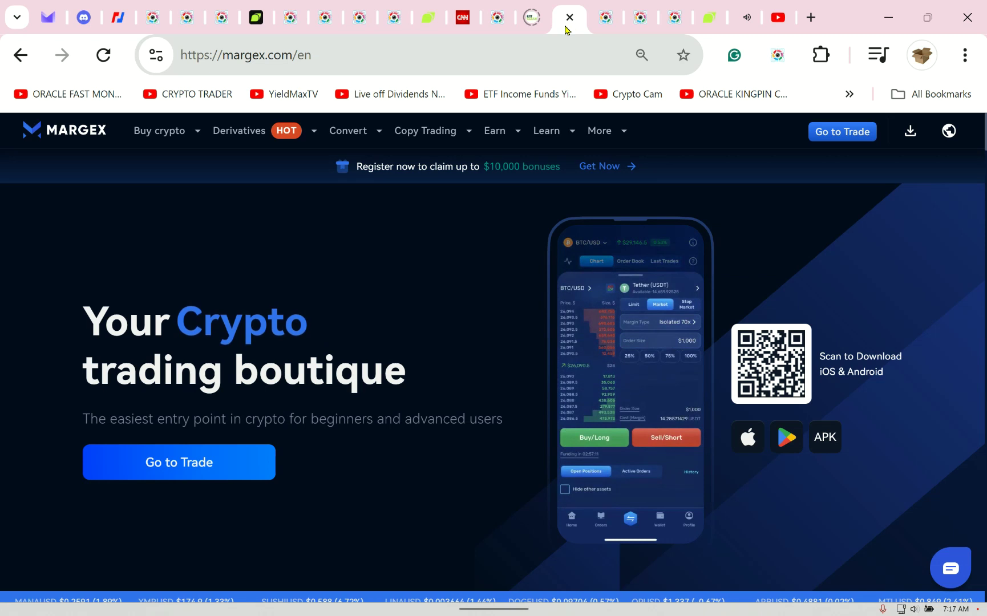
{"action": "left_click", "coordinate": [251, 28]}
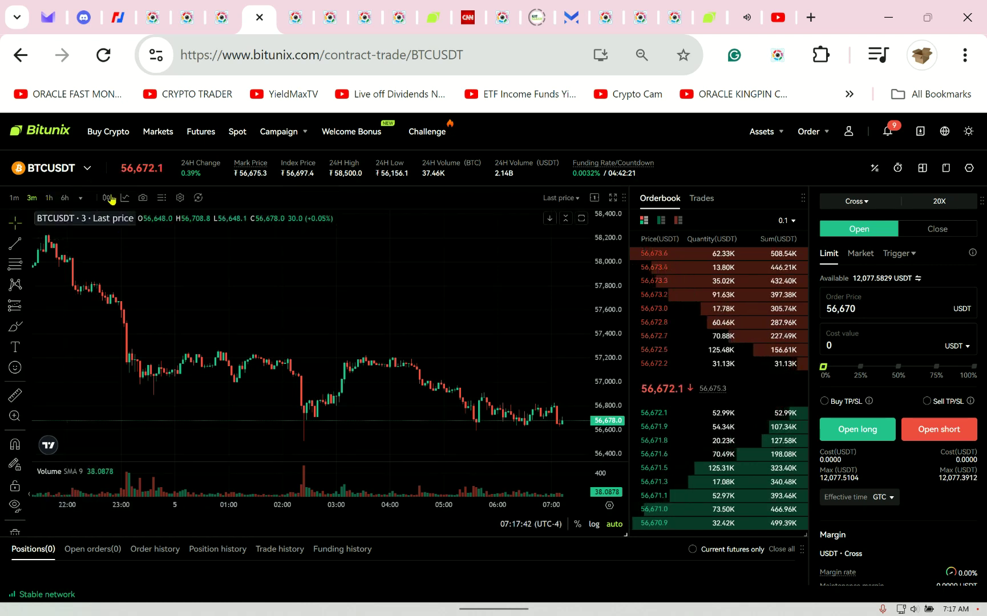
Switch the Bitunix chart to Heikin Ashi candles and pan toward recent candles.
{"action": "left_click", "coordinate": [105, 198]}
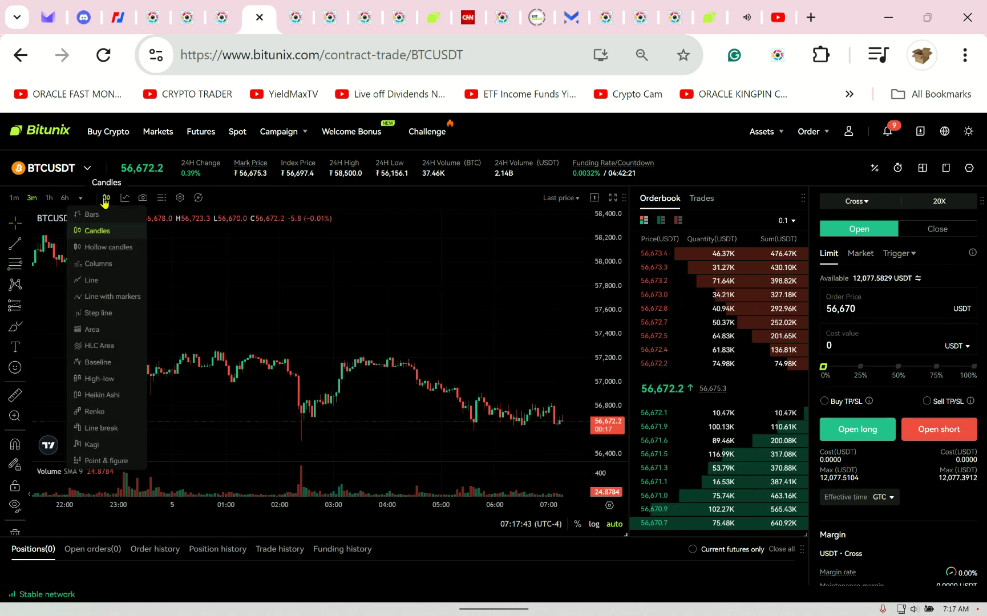
{"action": "left_click", "coordinate": [123, 396]}
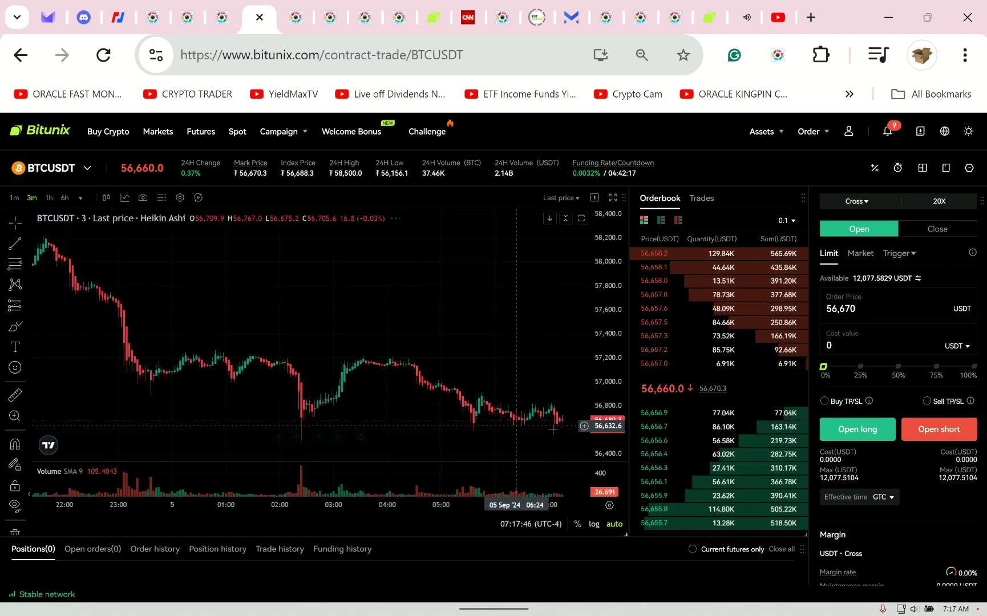
{"action": "left_click_drag", "start_coordinate": [413, 398], "coordinate": [311, 414]}
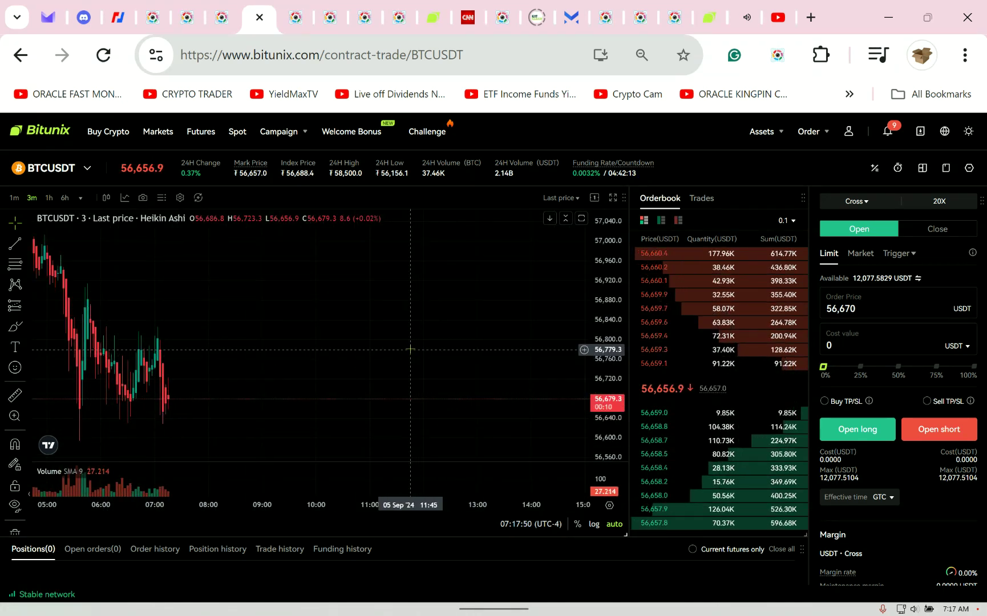
Select the BitMEX chart drawings, toggle 6h back to 1h, and capture the full page.
{"action": "left_click", "coordinate": [121, 17]}
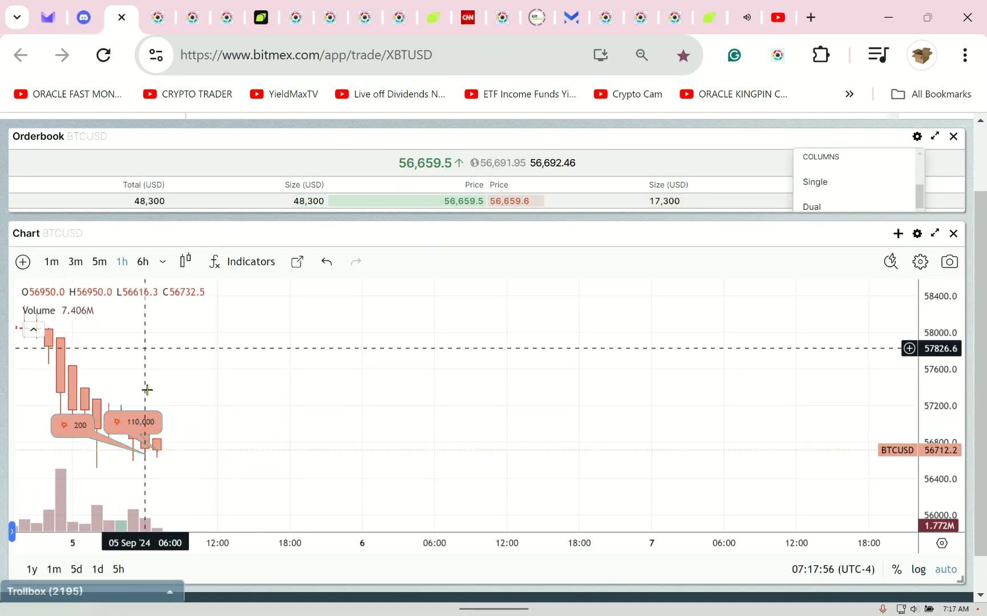
{"action": "left_click", "coordinate": [156, 451]}
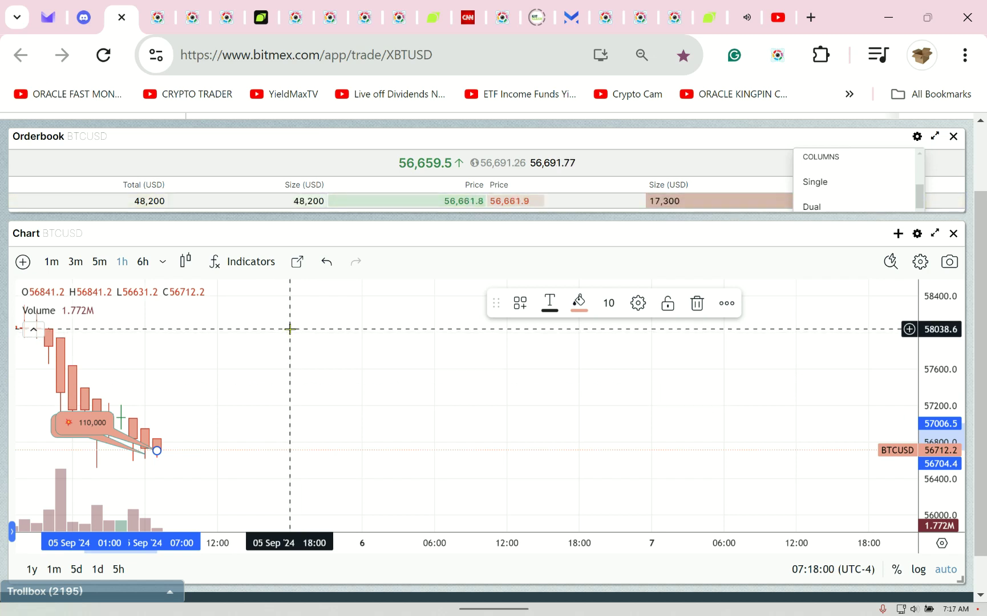
{"action": "left_click", "coordinate": [142, 262]}
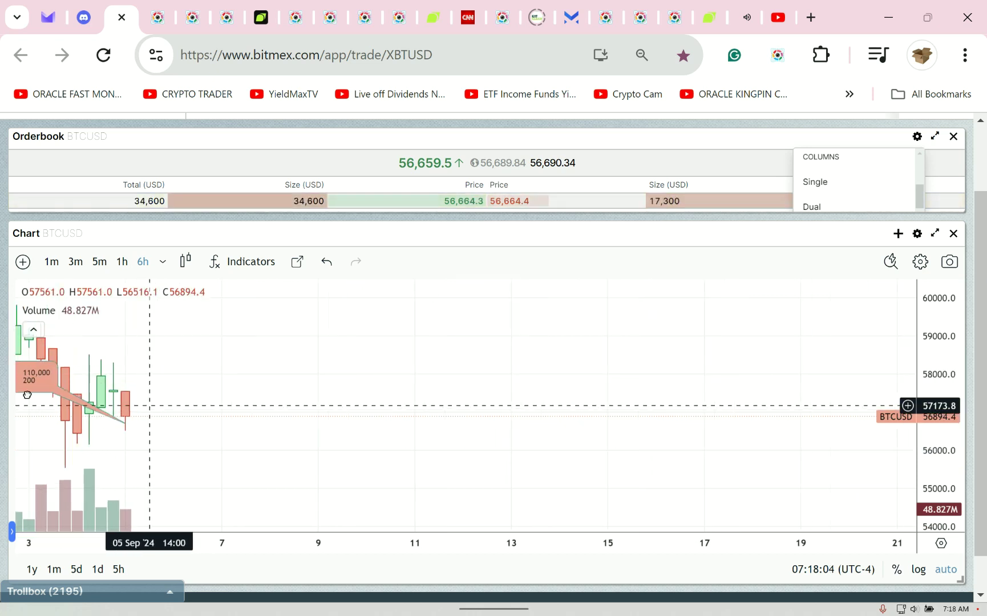
{"action": "left_click", "coordinate": [122, 262]}
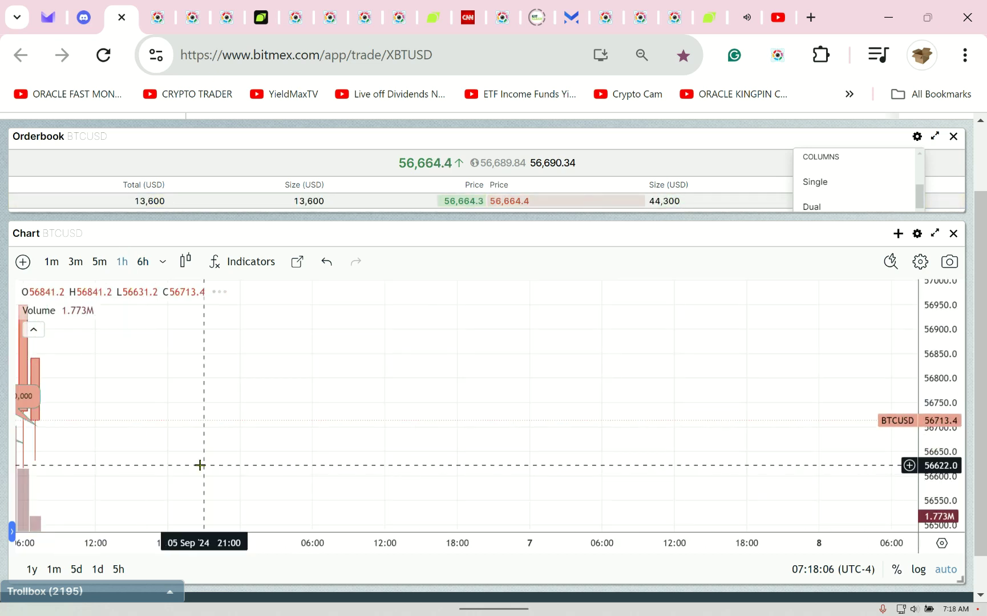
{"action": "left_click", "coordinate": [31, 393]}
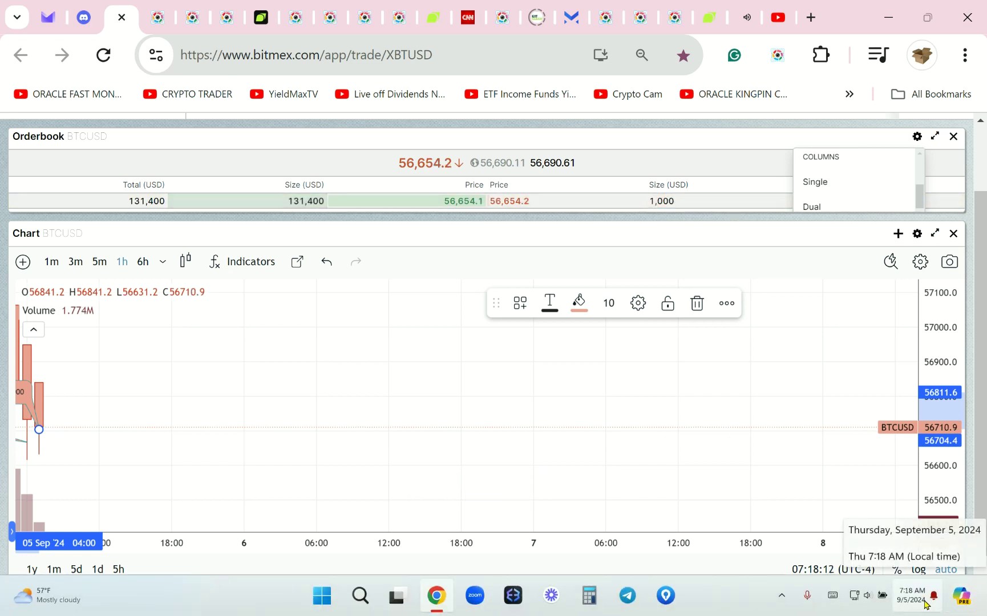
{"action": "left_click", "coordinate": [777, 55]}
{"action": "key", "text": "space"}
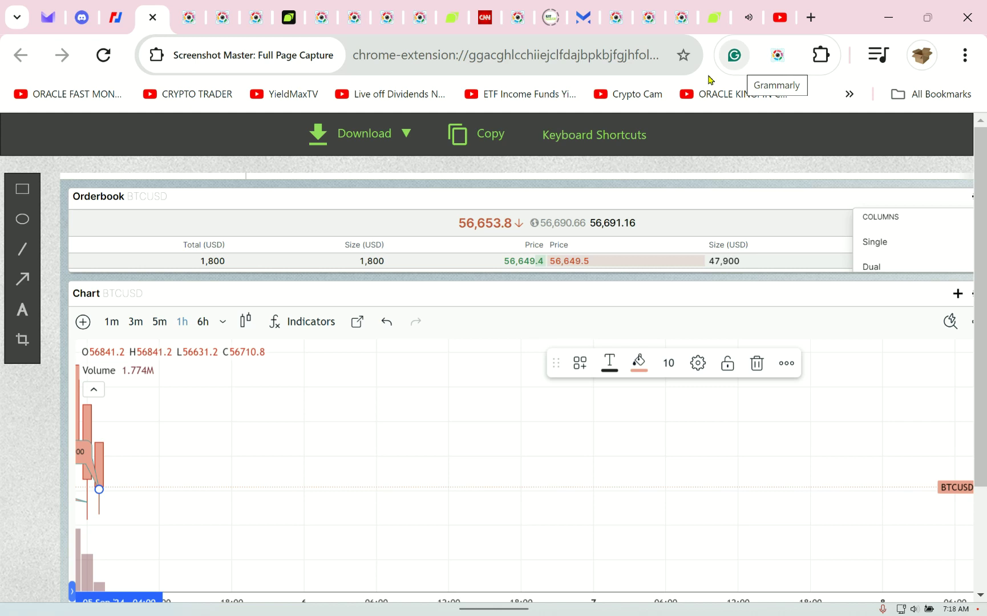
Go from Bitunix to Margex and launch its BTCUSD trading app.
{"action": "left_click", "coordinate": [289, 23]}
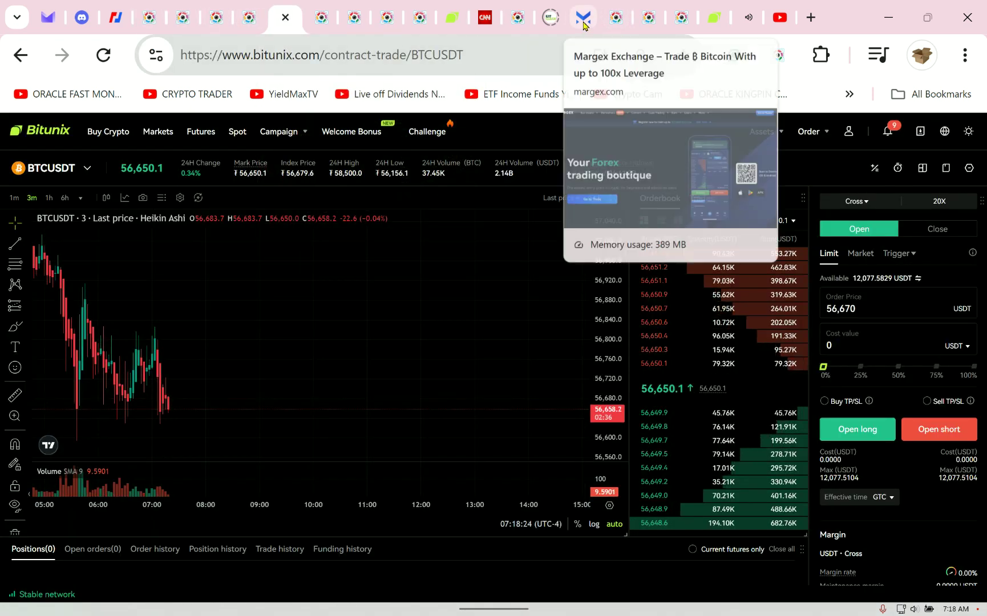
{"action": "left_click", "coordinate": [584, 23]}
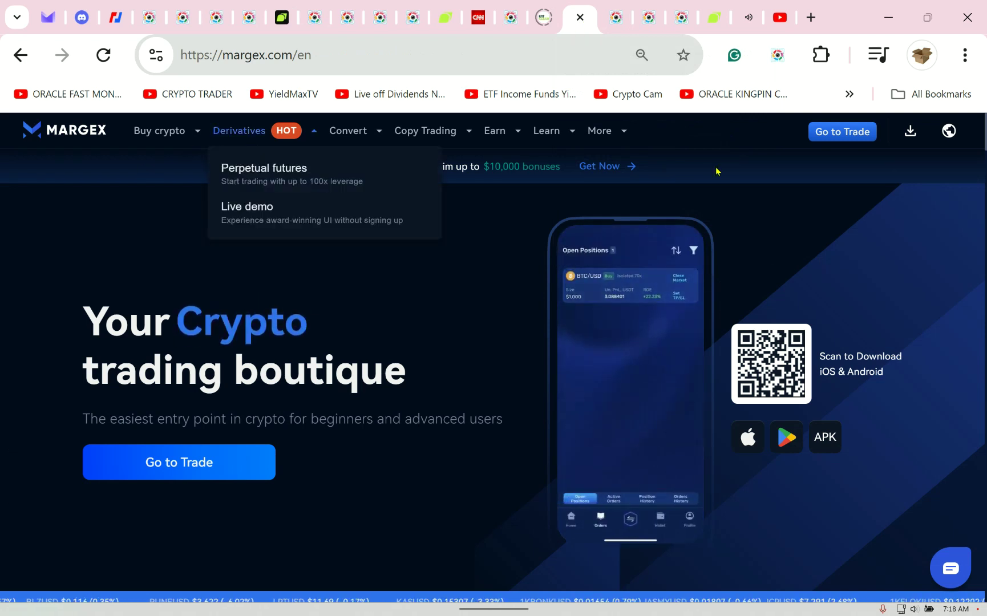
{"action": "left_click", "coordinate": [836, 141]}
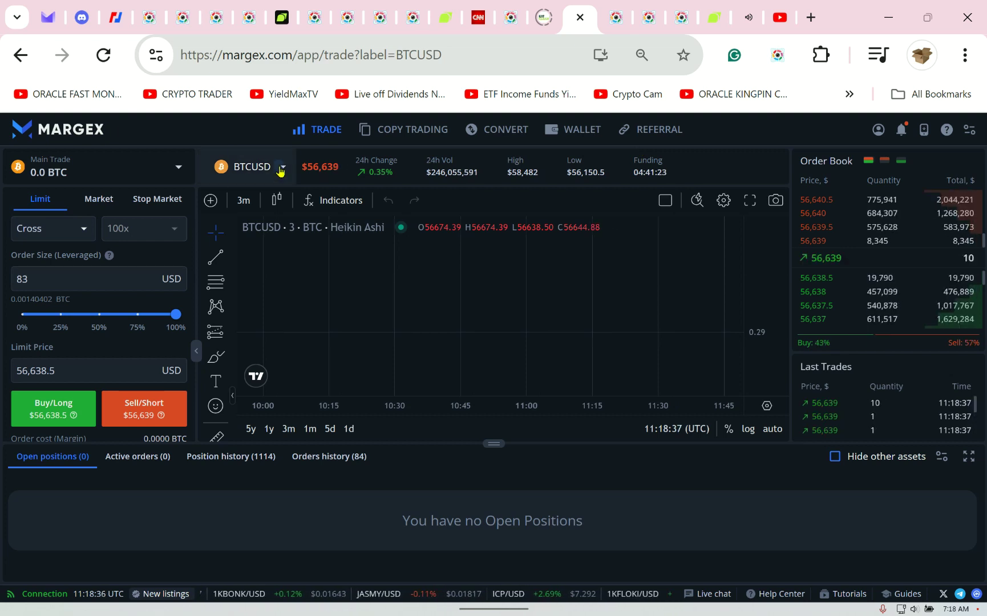
Sort Margex assets by 24h gain with STRKUSD on top, then view the Bitunix asset capture.
{"action": "left_click", "coordinate": [280, 170]}
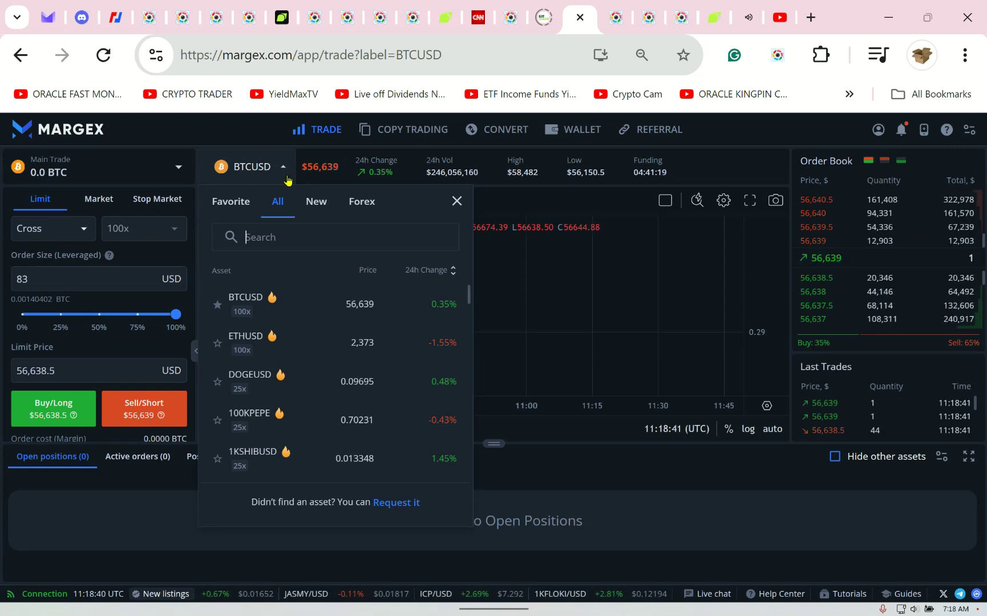
{"action": "left_click", "coordinate": [455, 275]}
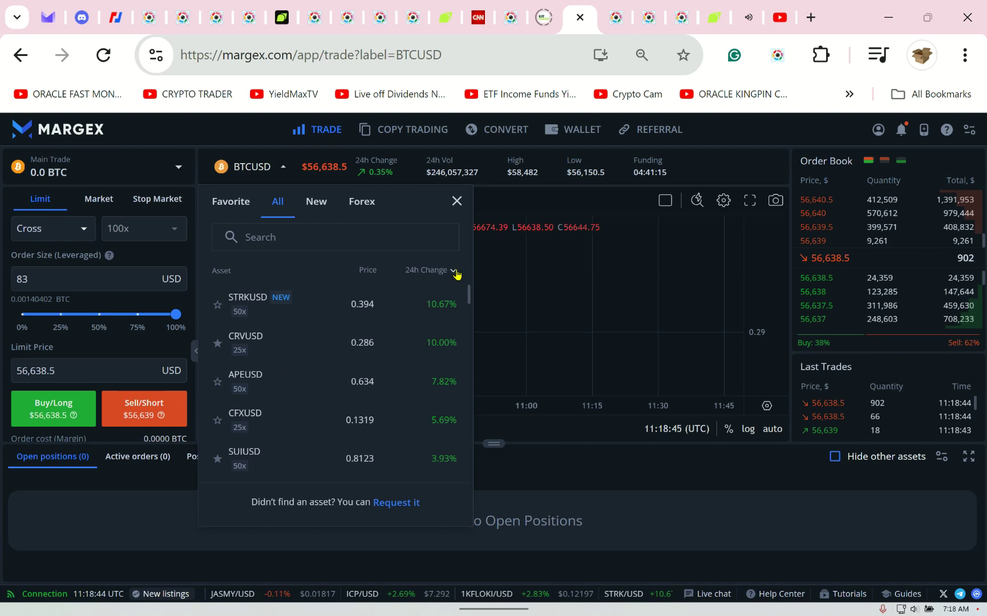
{"action": "left_click", "coordinate": [455, 270]}
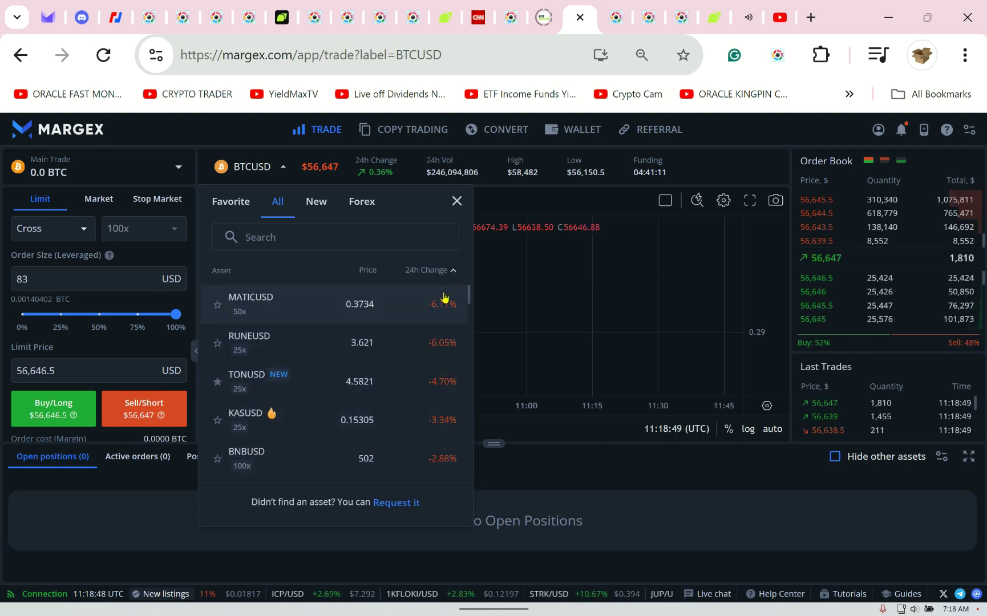
{"action": "left_click", "coordinate": [454, 271]}
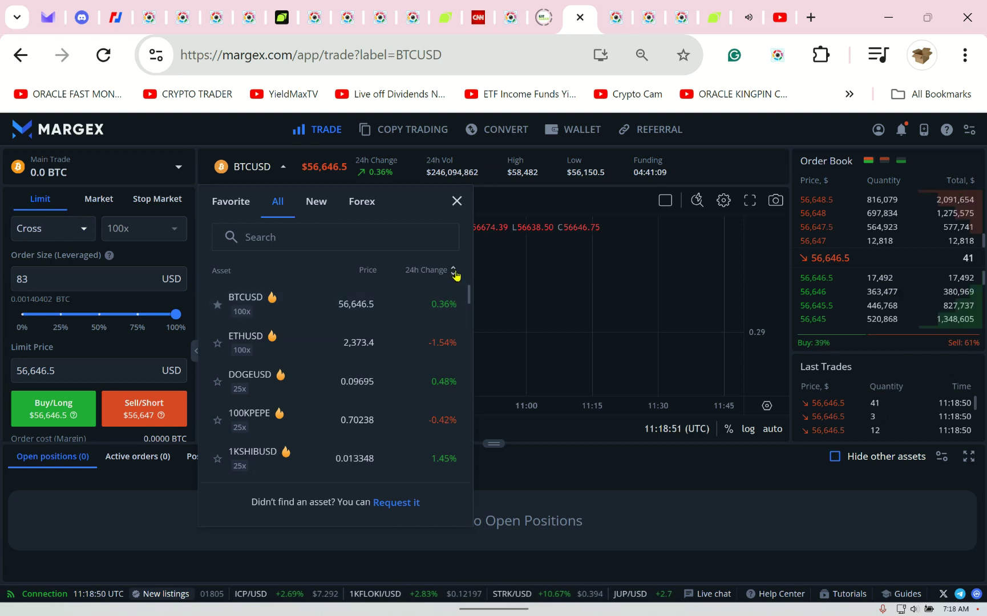
{"action": "left_click", "coordinate": [454, 271]}
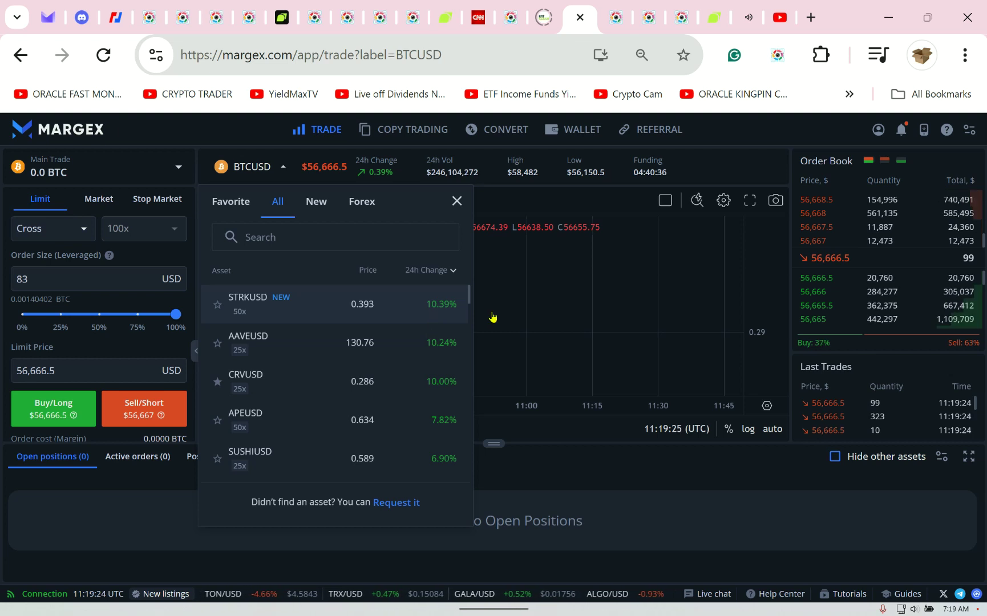
{"action": "left_click", "coordinate": [410, 23]}
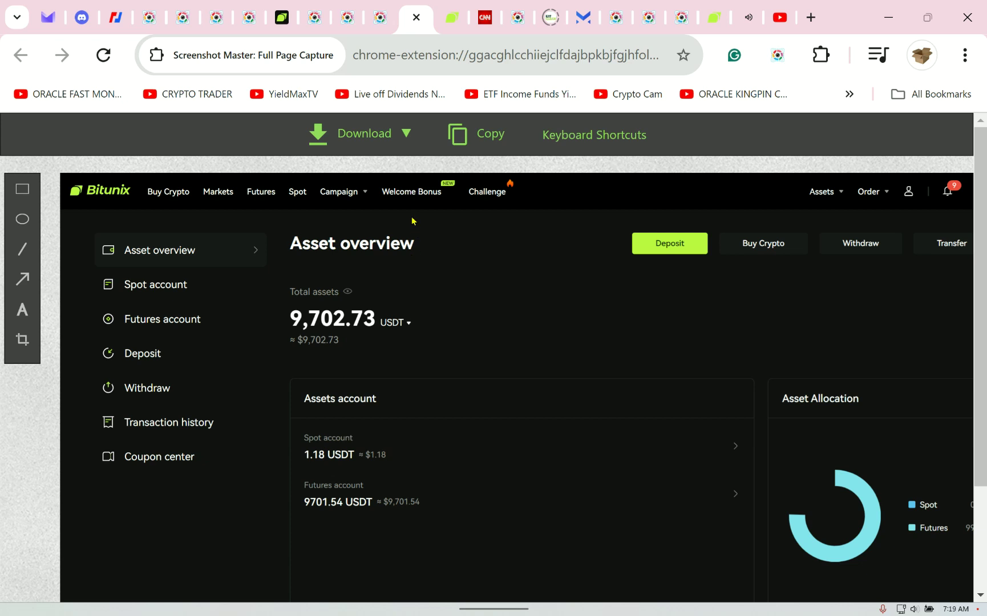
Show the later 1INCHUSDT 8x isolated short capture with about 38% unrealized profit.
{"action": "left_click", "coordinate": [375, 15]}
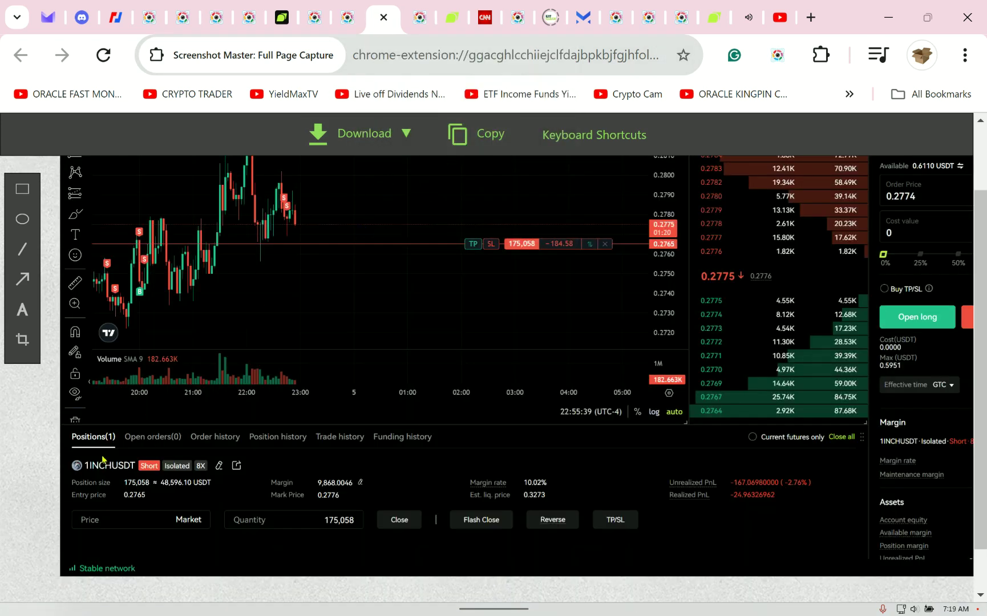
{"action": "scroll", "coordinate": [104, 482], "scroll_direction": "up", "scroll_amount": 1}
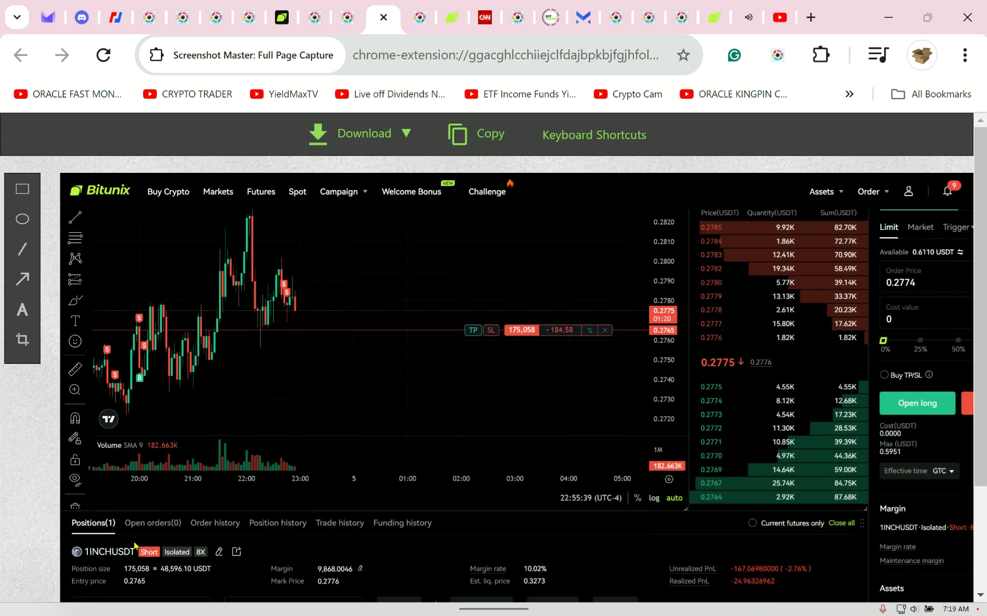
{"action": "scroll", "coordinate": [105, 524], "scroll_direction": "down", "scroll_amount": 1}
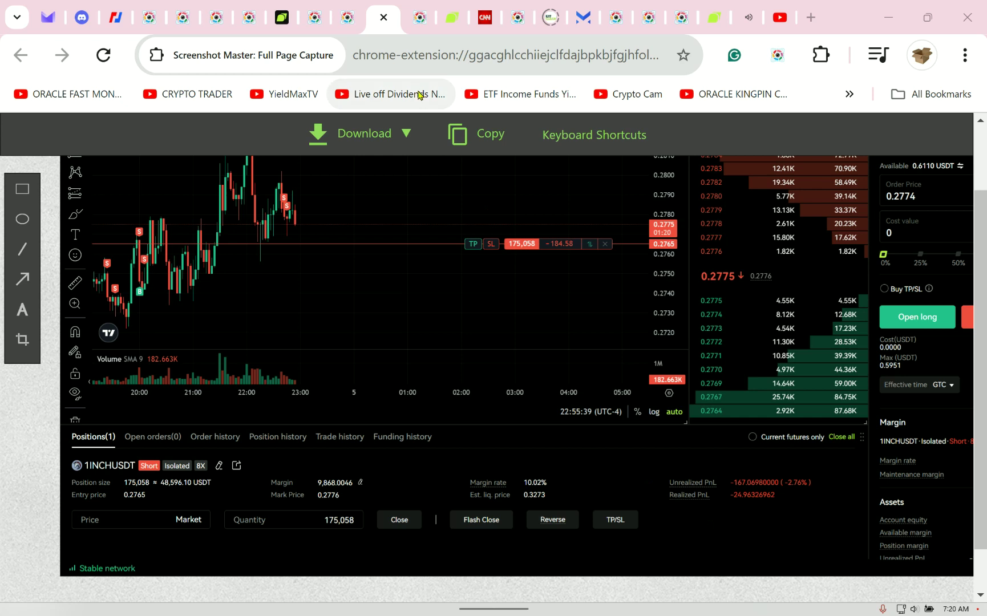
{"action": "left_click", "coordinate": [346, 22]}
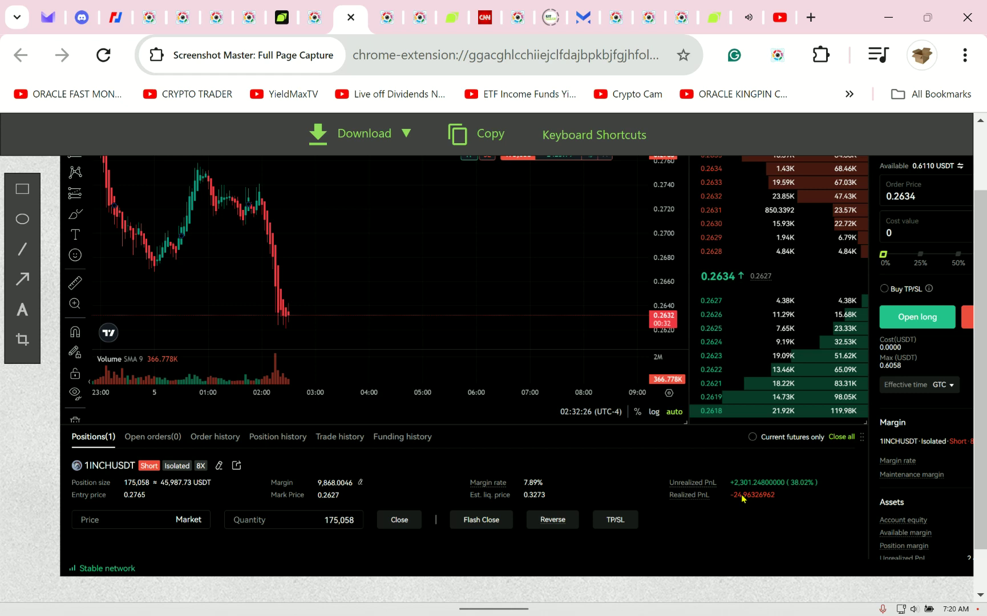
{"action": "scroll", "coordinate": [742, 497], "scroll_direction": "up", "scroll_amount": 2}
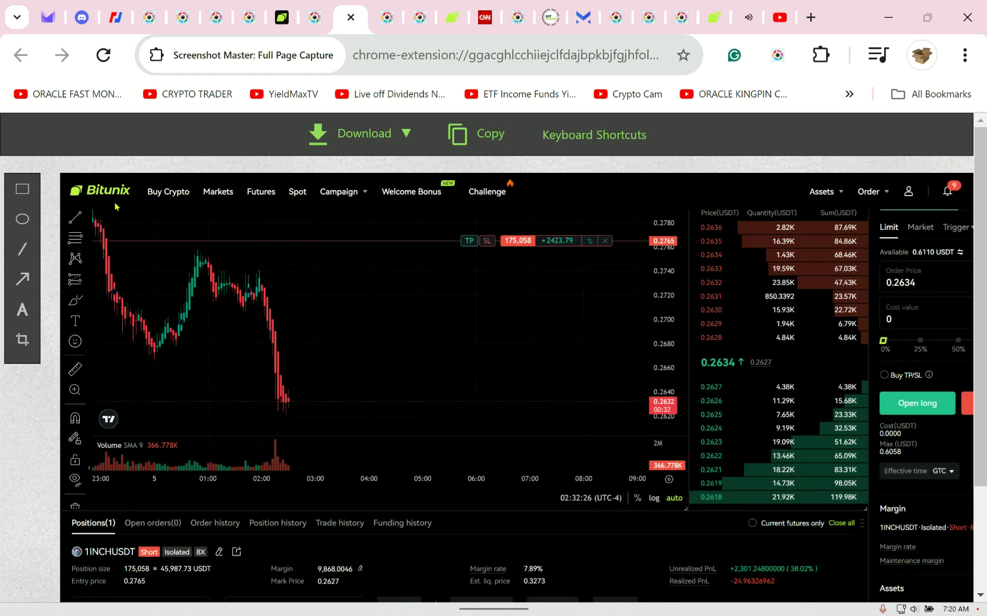
{"action": "scroll", "coordinate": [678, 501], "scroll_direction": "down", "scroll_amount": 1}
{"action": "scroll", "coordinate": [679, 501], "scroll_direction": "down", "scroll_amount": 2}
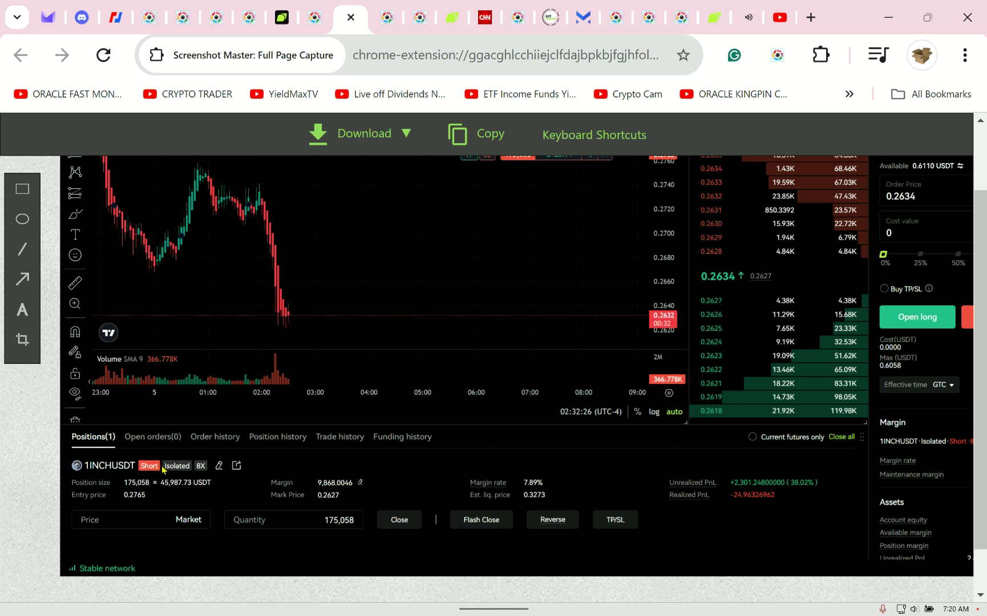
Open the Bitunix cross vs isolated margin video, copy its URL, and expand its description.
{"action": "left_click", "coordinate": [785, 17]}
{"action": "scroll", "coordinate": [90, 533], "scroll_direction": "down", "scroll_amount": 2}
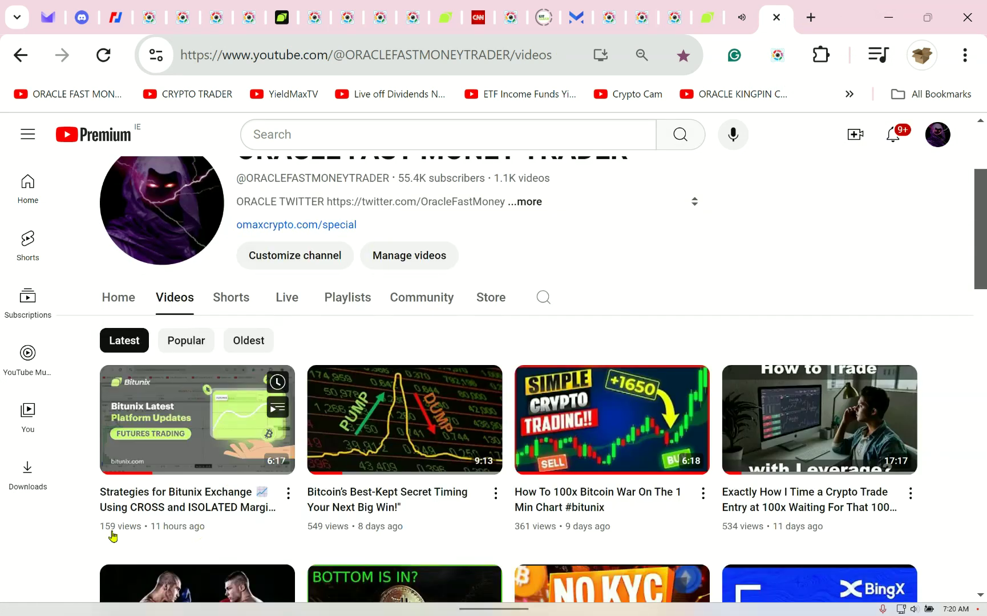
{"action": "mouse_move", "coordinate": [197, 418]}
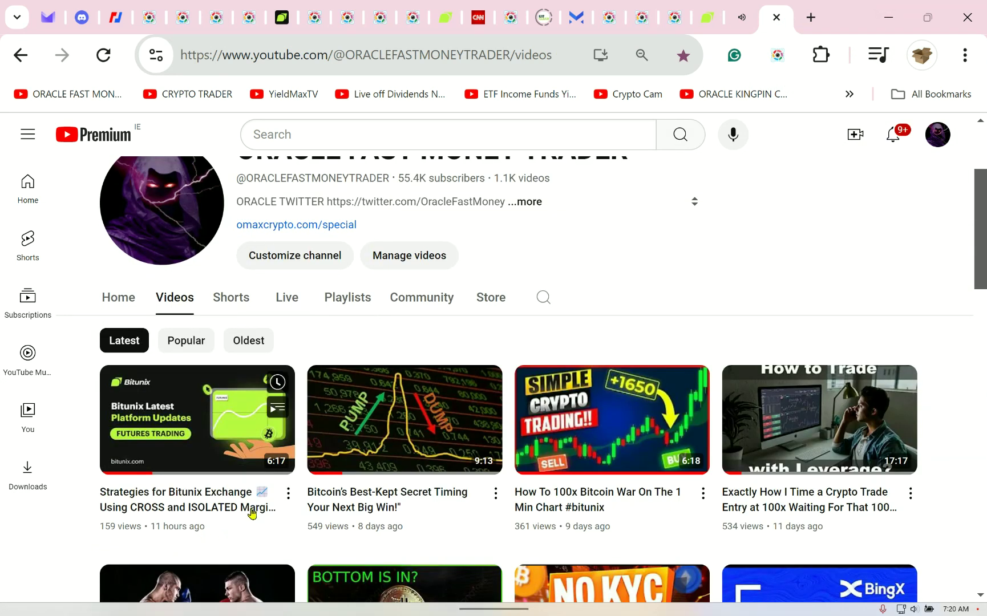
{"action": "left_click", "coordinate": [190, 528]}
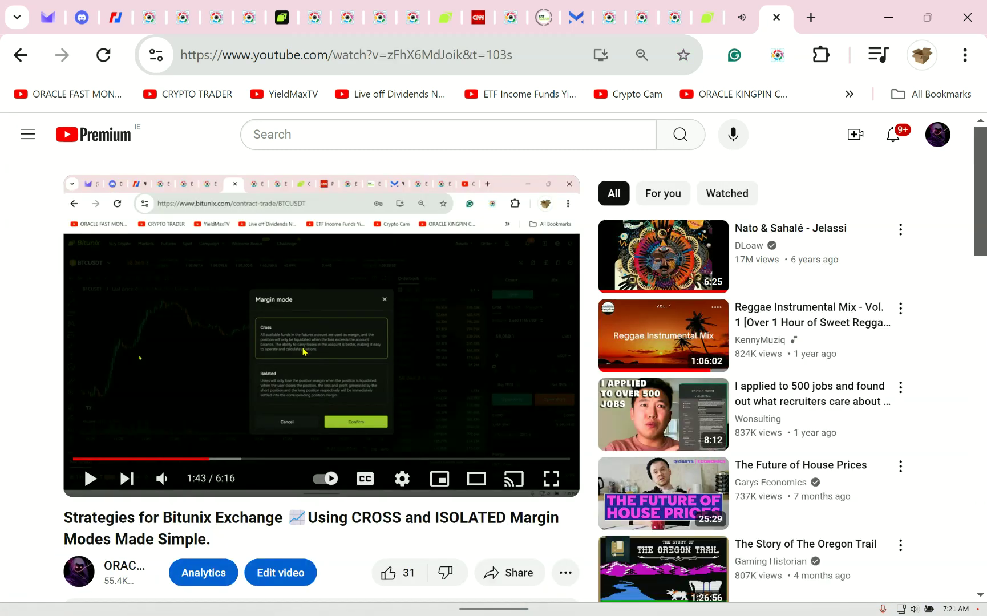
{"action": "right_click", "coordinate": [311, 68]}
{"action": "left_click", "coordinate": [375, 231]}
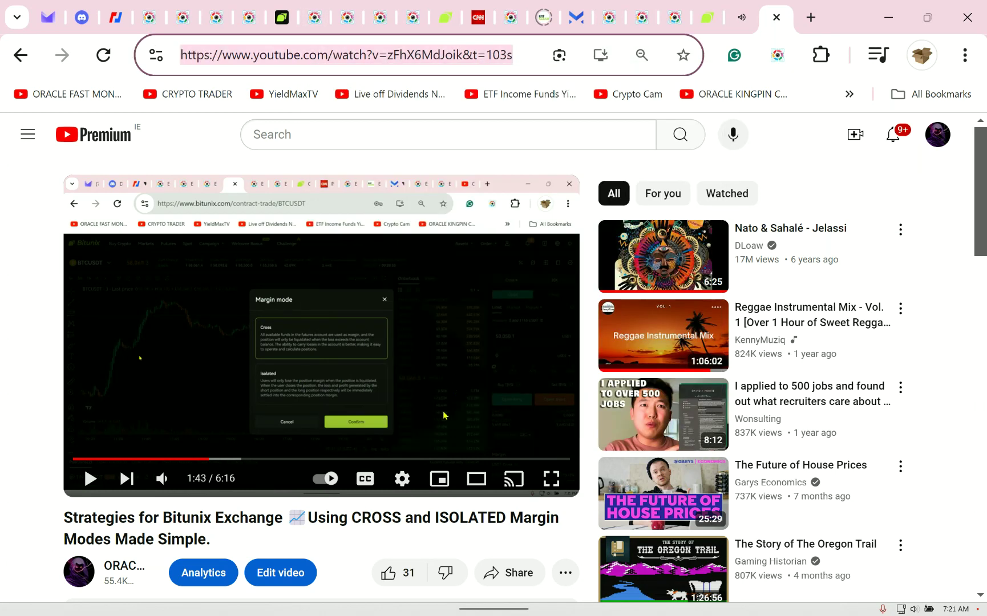
{"action": "scroll", "coordinate": [446, 416], "scroll_direction": "down", "scroll_amount": 2}
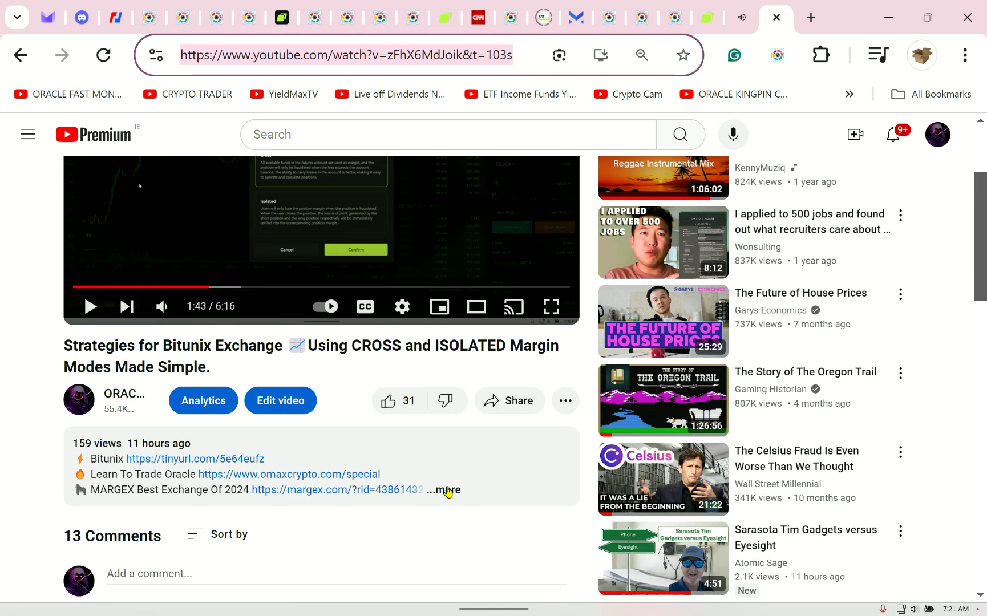
{"action": "left_click", "coordinate": [449, 491]}
{"action": "scroll", "coordinate": [171, 502], "scroll_direction": "up", "scroll_amount": 2}
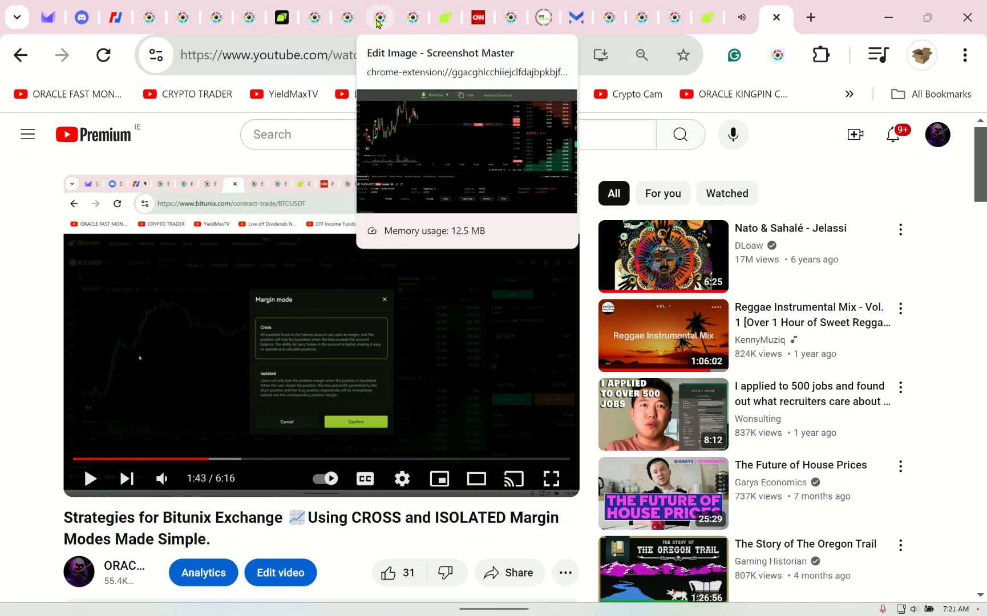
Cycle through the BTCUSD capture and live BitMEX and Bitunix tabs, ending on the profitable 1INCHUSDT capture.
{"action": "left_click", "coordinate": [378, 23]}
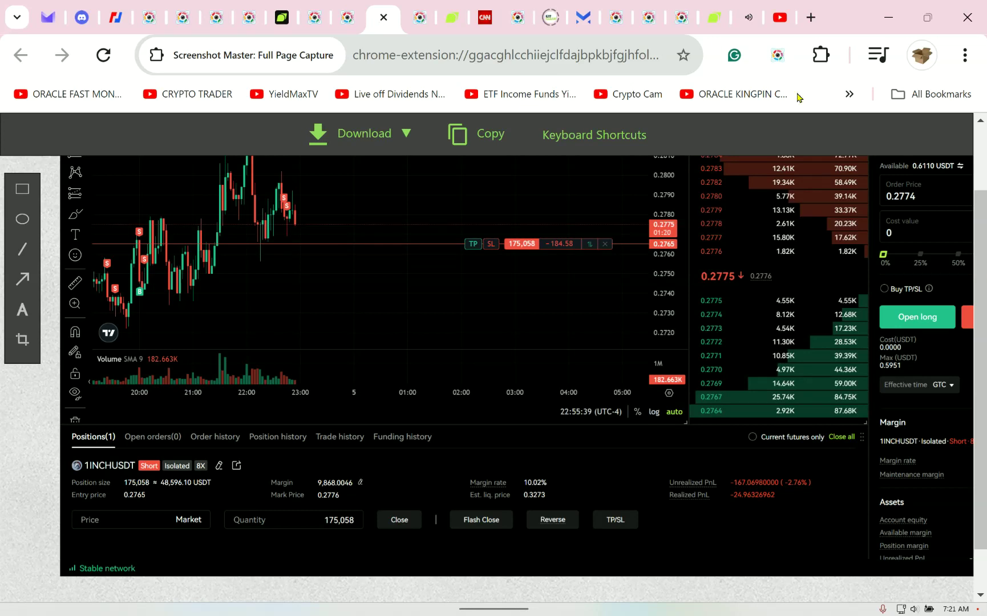
{"action": "left_click", "coordinate": [341, 21]}
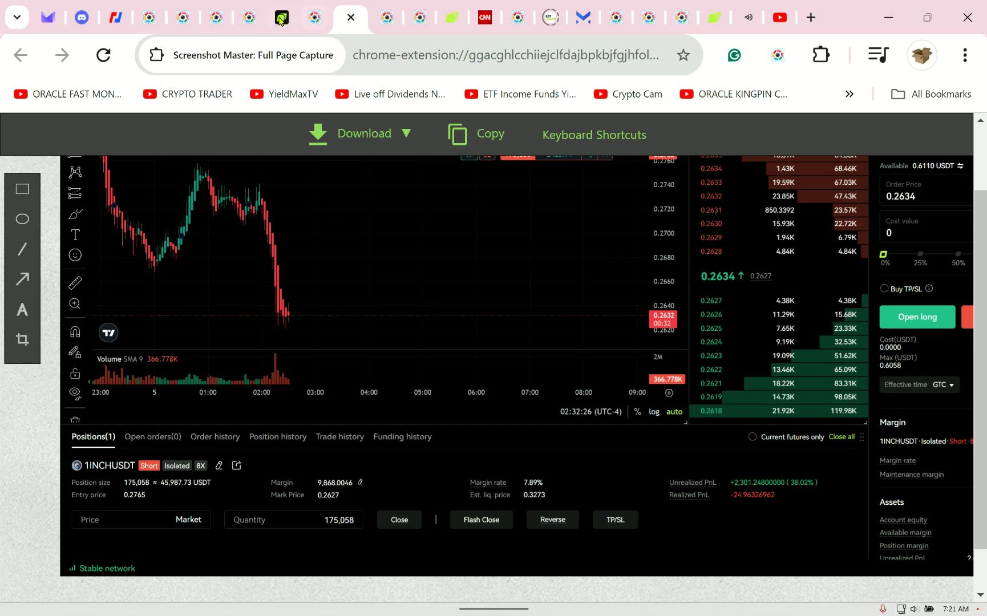
{"action": "left_click", "coordinate": [248, 21]}
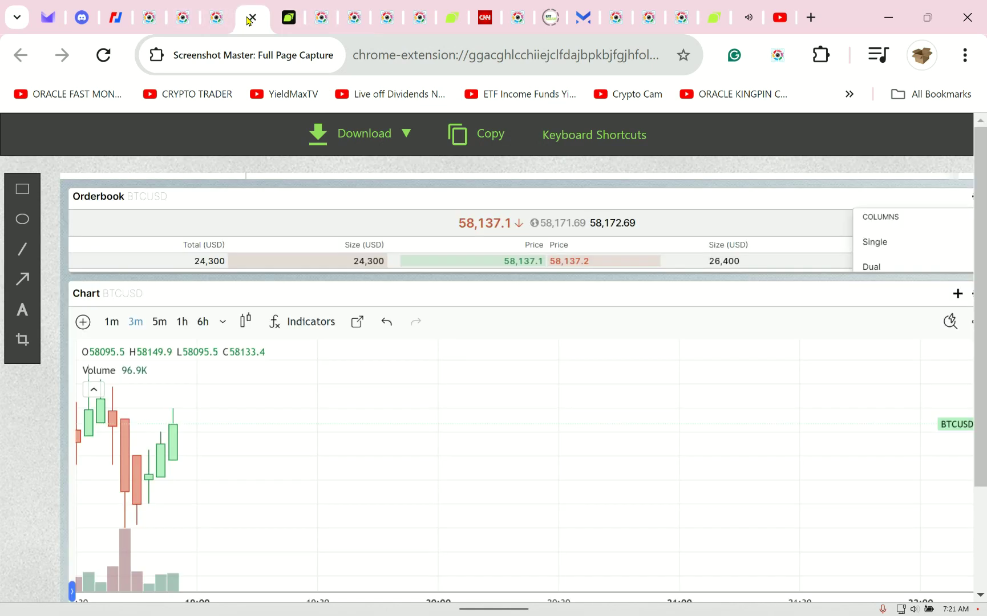
{"action": "left_click", "coordinate": [117, 17]}
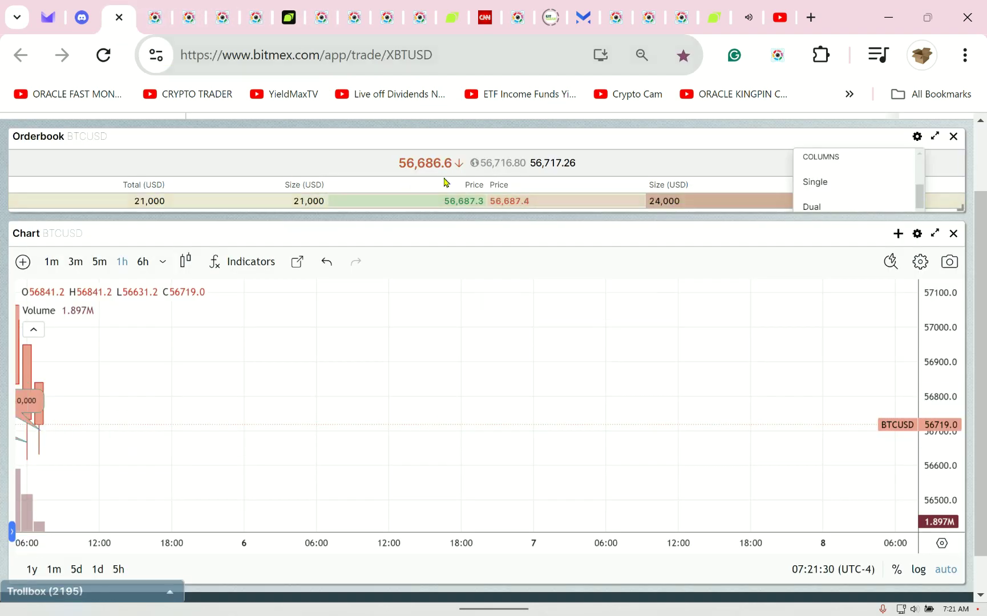
{"action": "left_click", "coordinate": [285, 29]}
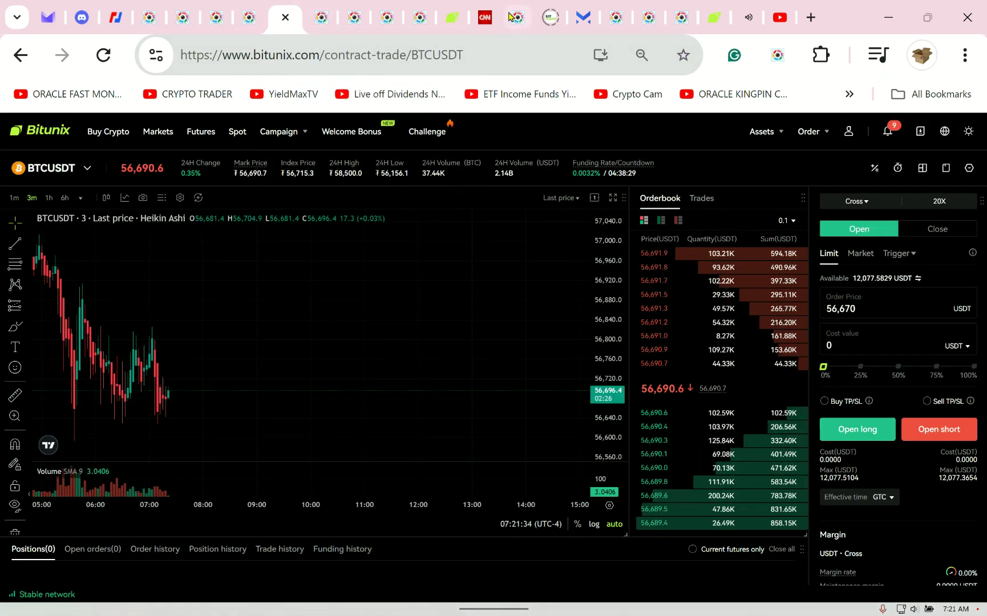
{"action": "left_click", "coordinate": [383, 17]}
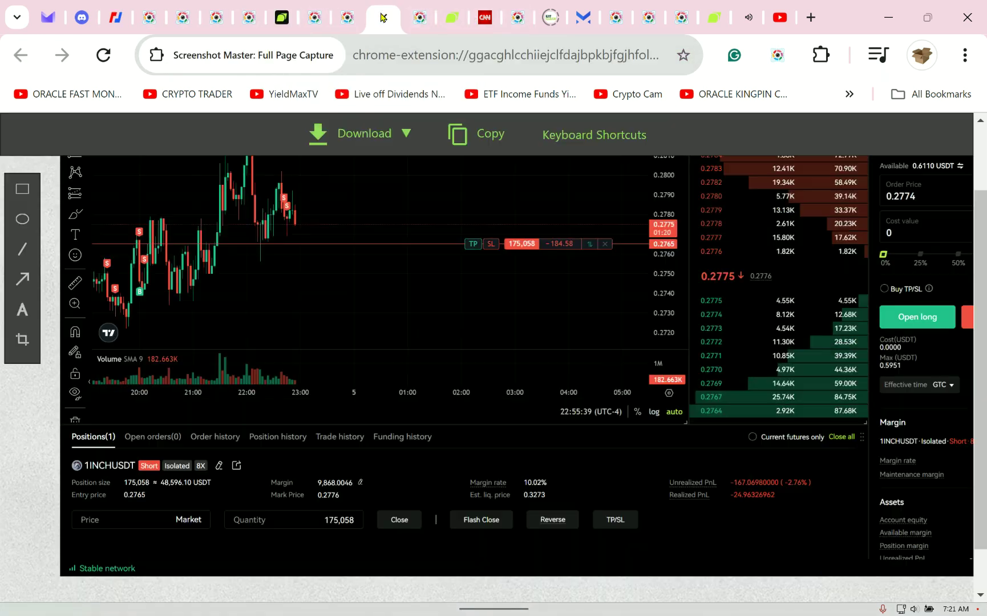
{"action": "left_click", "coordinate": [352, 20]}
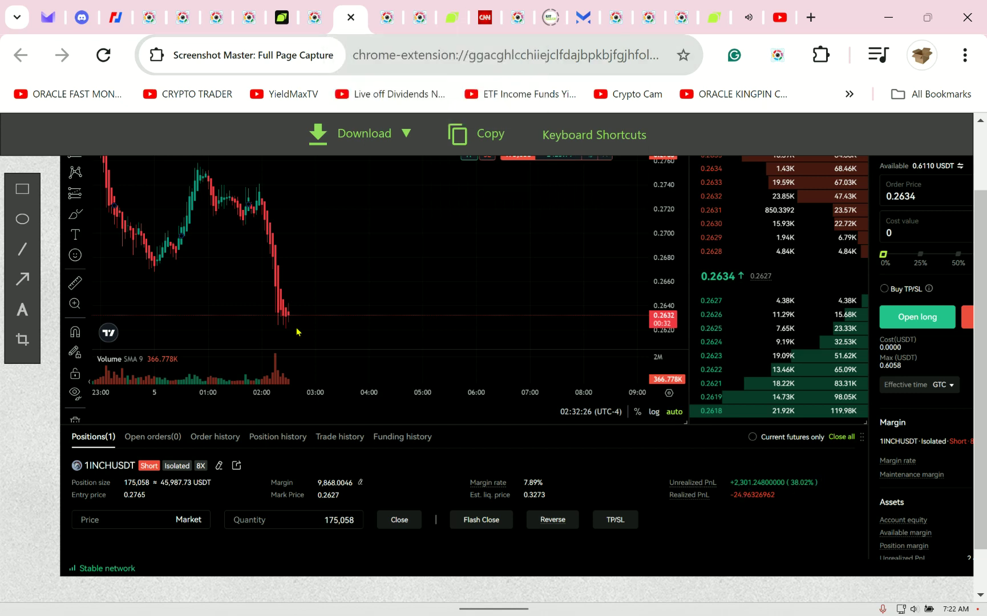
{"action": "scroll", "coordinate": [105, 480], "scroll_direction": "up", "scroll_amount": 1}
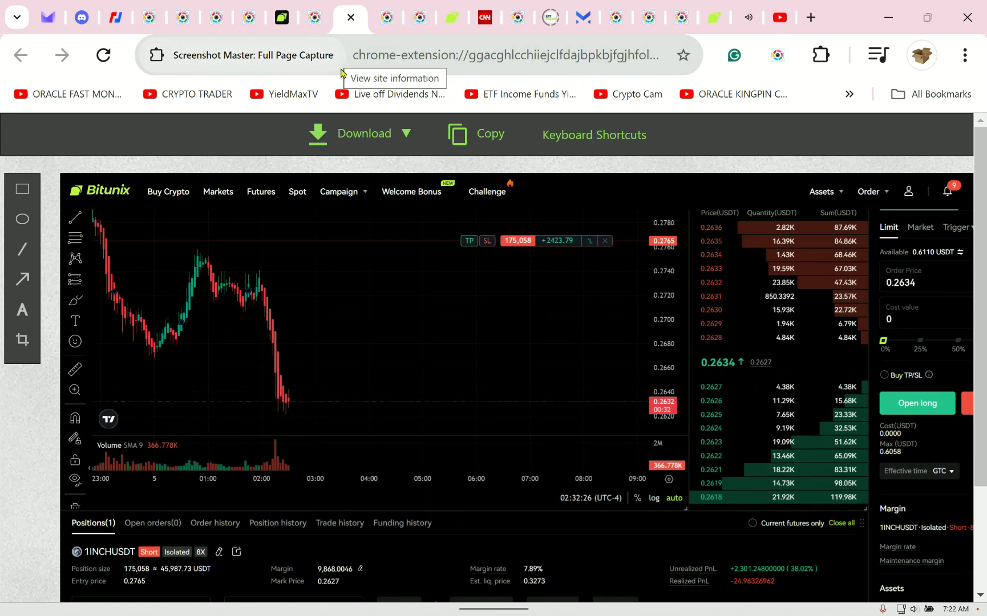
Compare the 9,702.73 and 12,078.75 USDT asset captures, then highlight Bitunix's 12,077.58 USDT available balance.
{"action": "left_click", "coordinate": [315, 17]}
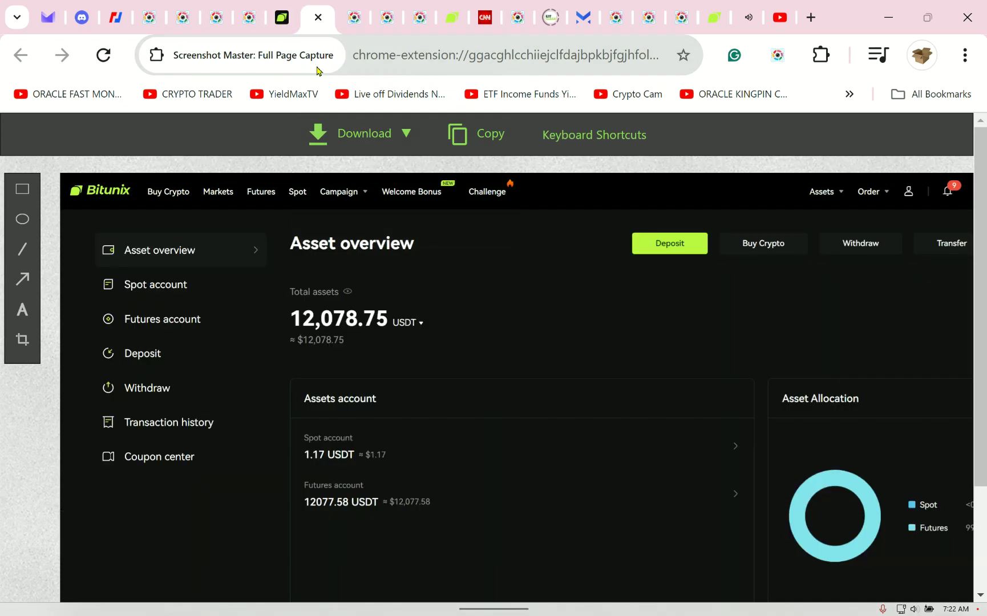
{"action": "left_click", "coordinate": [417, 25]}
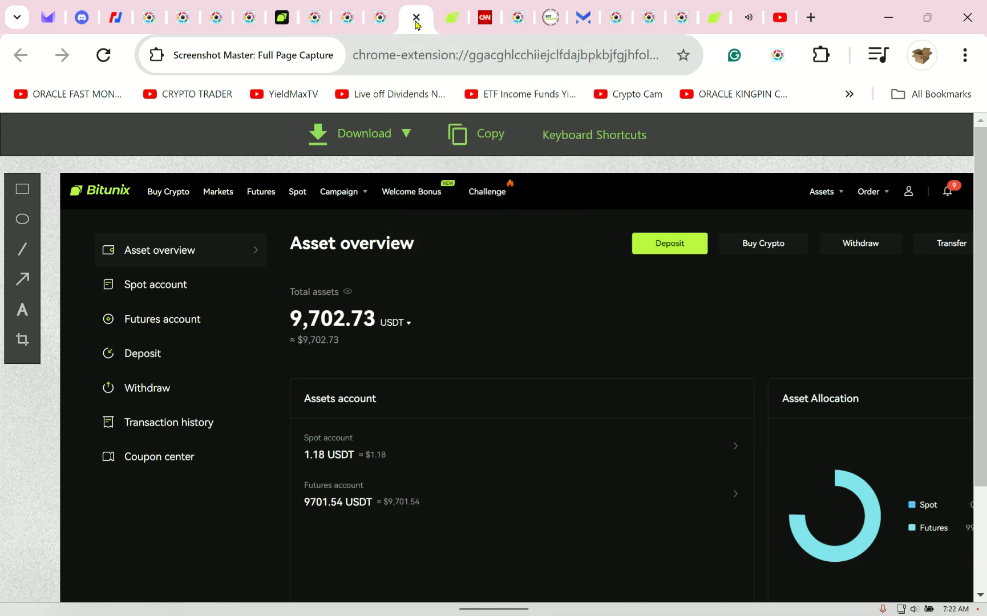
{"action": "left_click", "coordinate": [347, 21]}
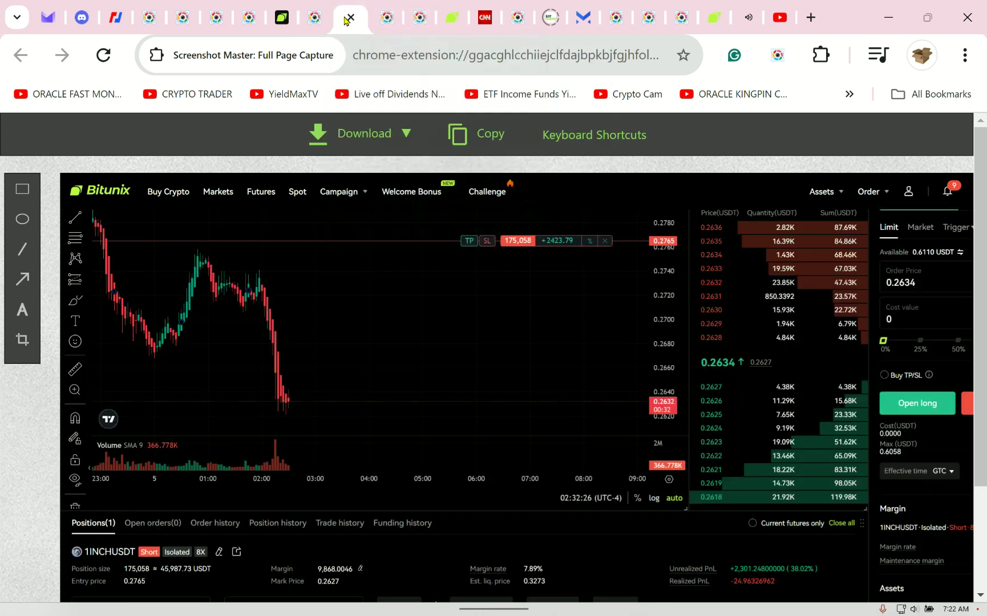
{"action": "left_click", "coordinate": [314, 18]}
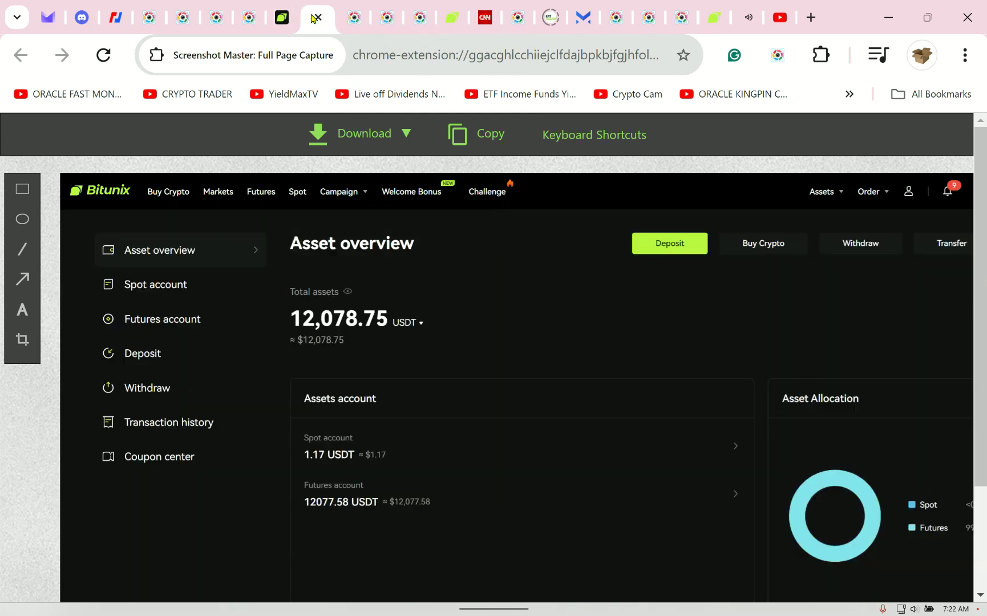
{"action": "left_click", "coordinate": [282, 17]}
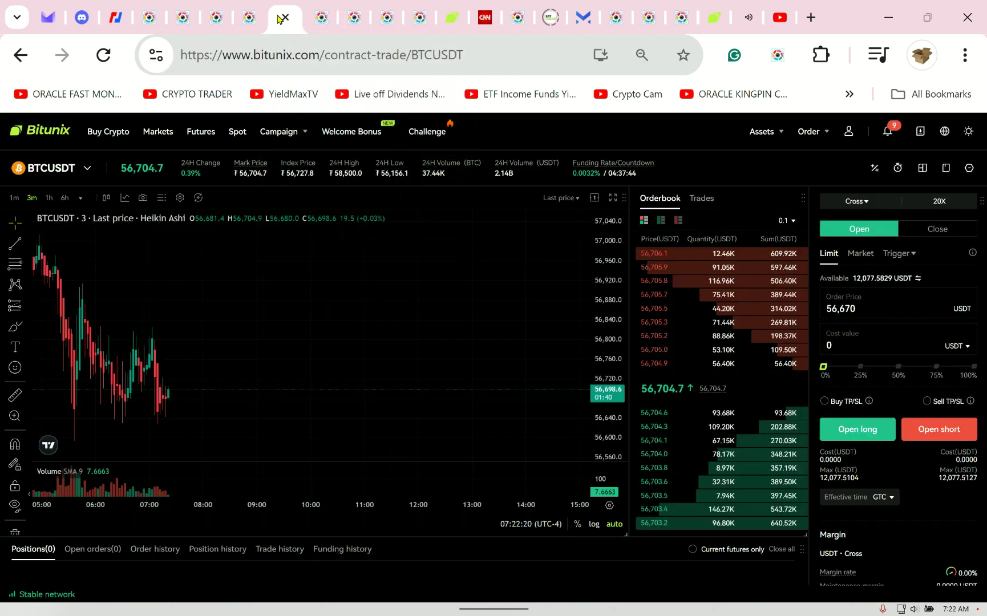
{"action": "left_click_drag", "start_coordinate": [847, 273], "coordinate": [914, 278]}
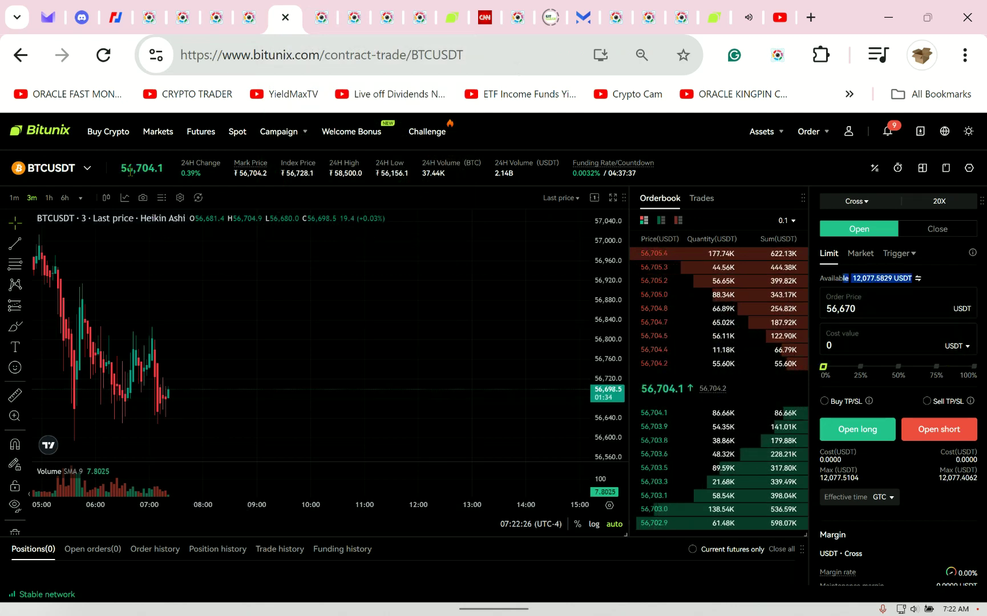
Close the Margex asset list and bring up the capture of four shorts, including CRVUSD.
{"action": "left_click", "coordinate": [579, 17]}
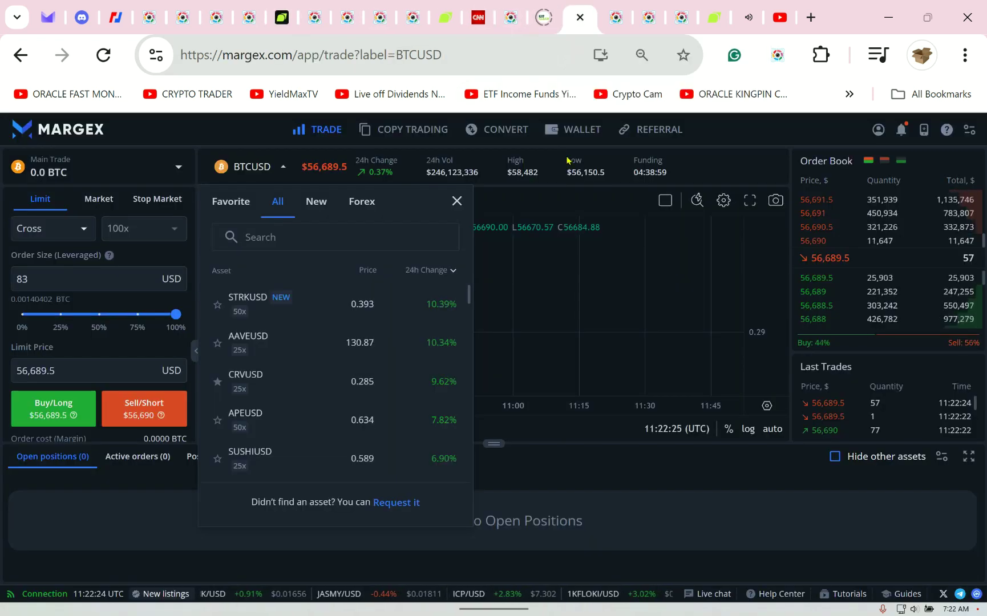
{"action": "left_click", "coordinate": [455, 202]}
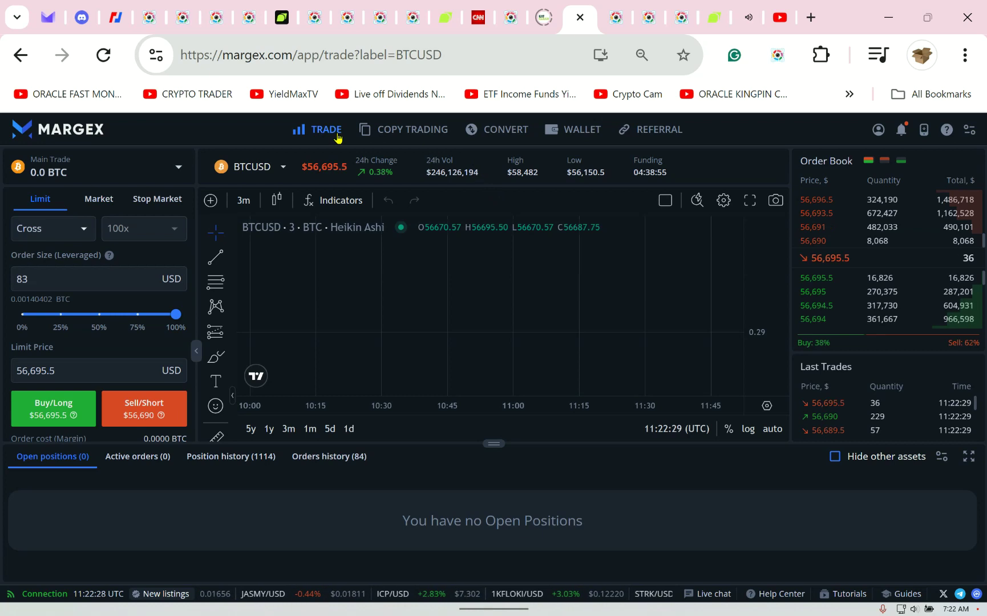
{"action": "left_click", "coordinate": [677, 18]}
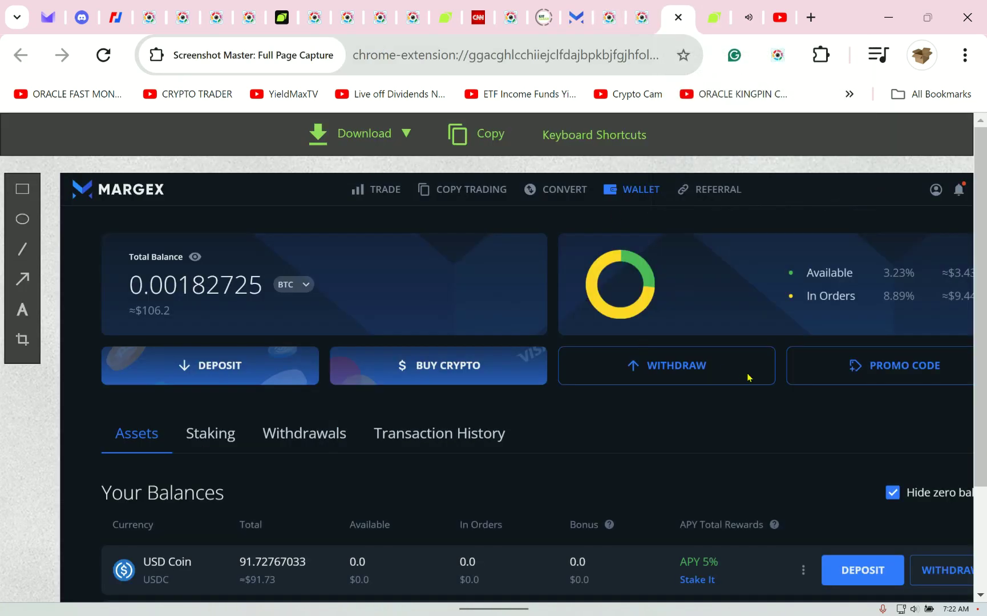
{"action": "left_click", "coordinate": [640, 23]}
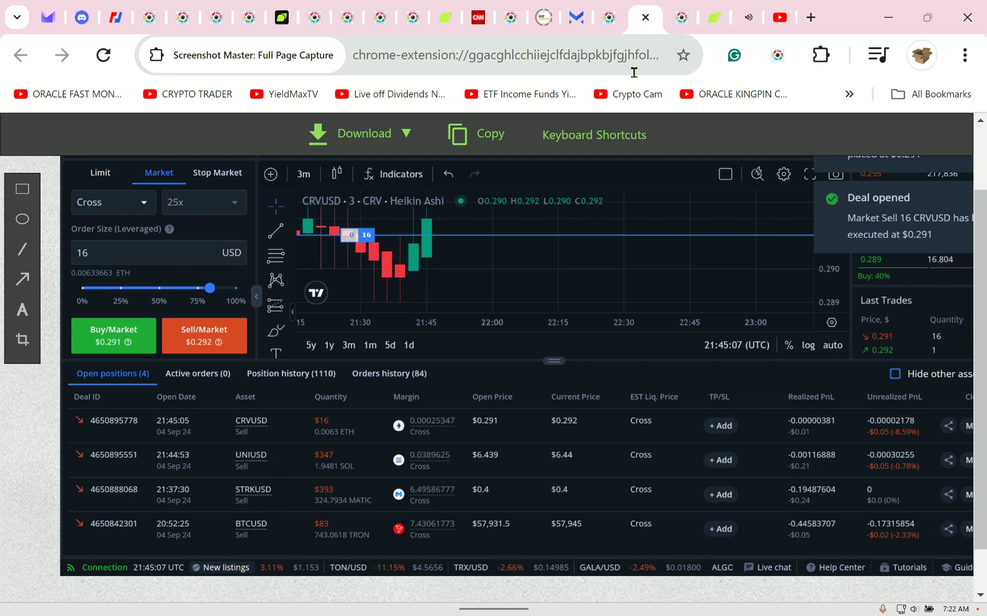
Switch to the later Margex capture showing BTCUSD up about 205% and STRKUSD 175%.
{"action": "left_click", "coordinate": [610, 17]}
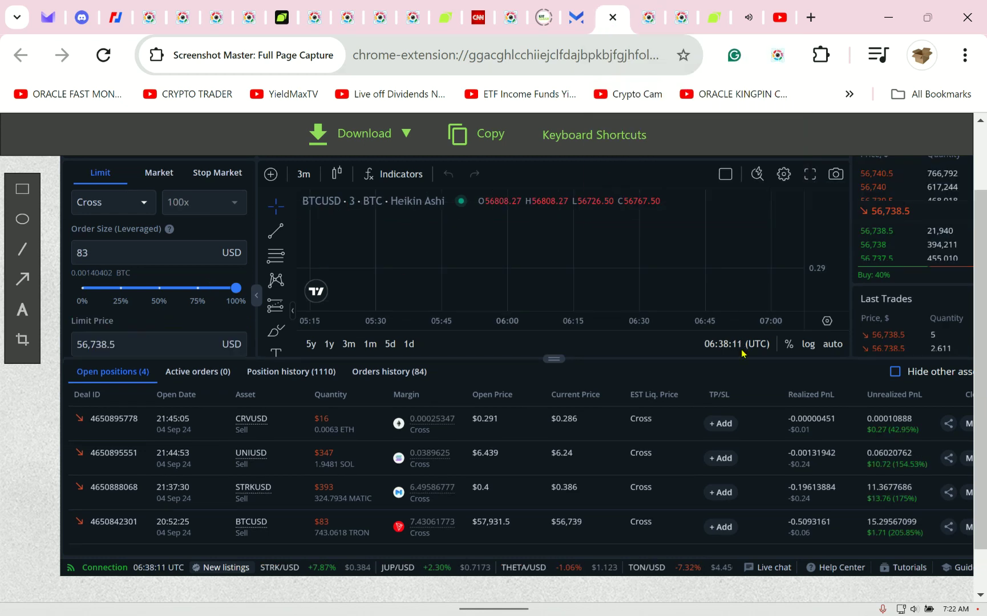
{"action": "scroll", "coordinate": [737, 362], "scroll_direction": "down", "scroll_amount": 2}
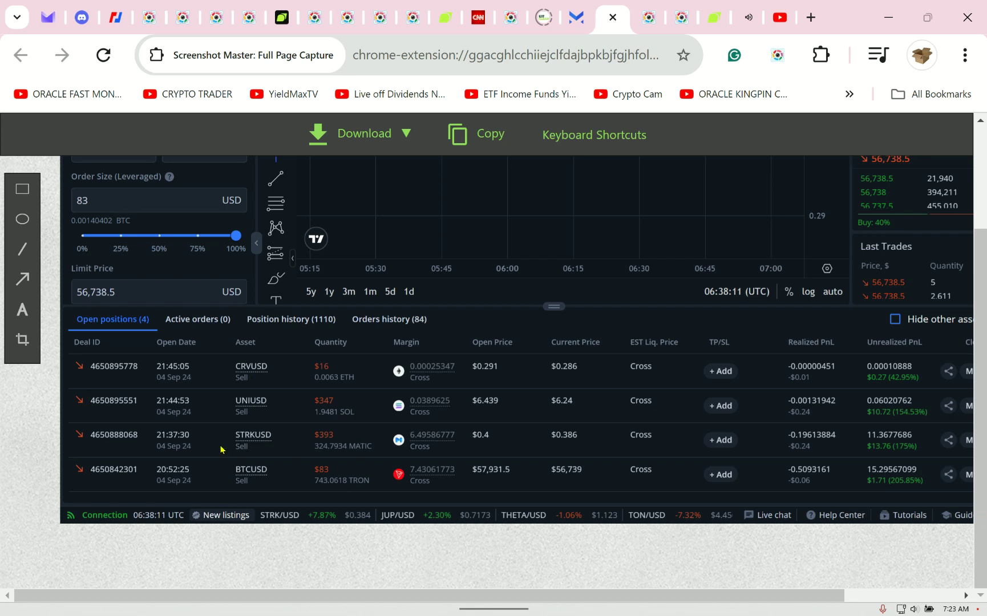
{"action": "scroll", "coordinate": [340, 447], "scroll_direction": "up", "scroll_amount": 1}
{"action": "scroll", "coordinate": [340, 447], "scroll_direction": "up", "scroll_amount": 2}
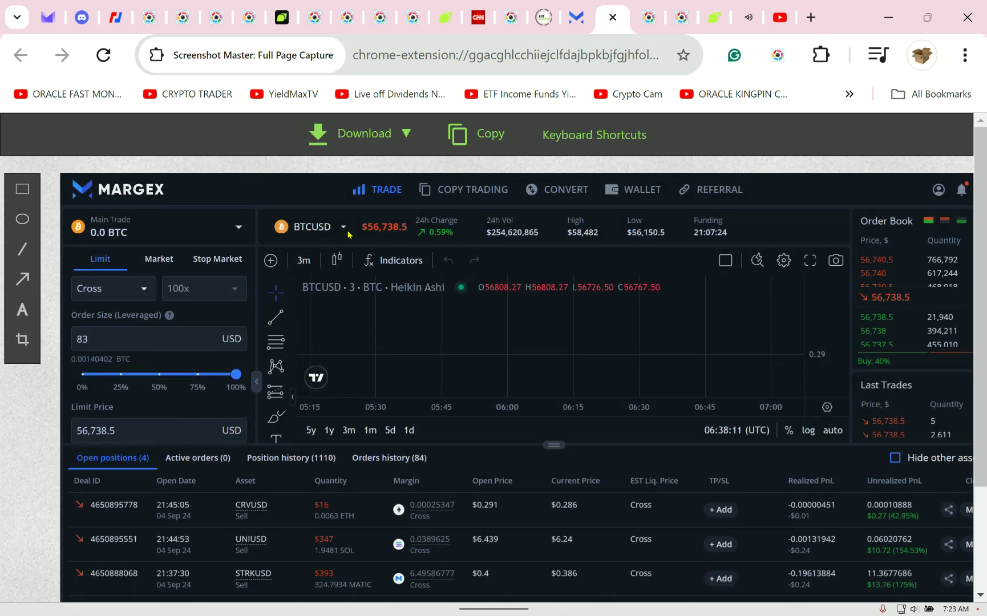
{"action": "scroll", "coordinate": [351, 256], "scroll_direction": "down", "scroll_amount": 3}
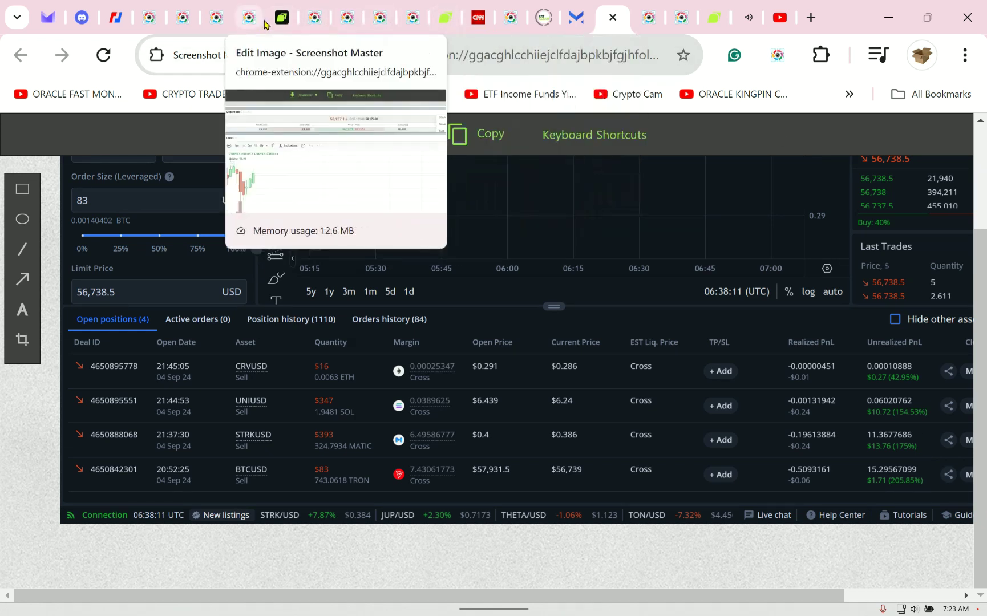
Check the captured 1INCHUSDT short's profit, then go back to live Bitunix BTCUSDT.
{"action": "left_click", "coordinate": [281, 17]}
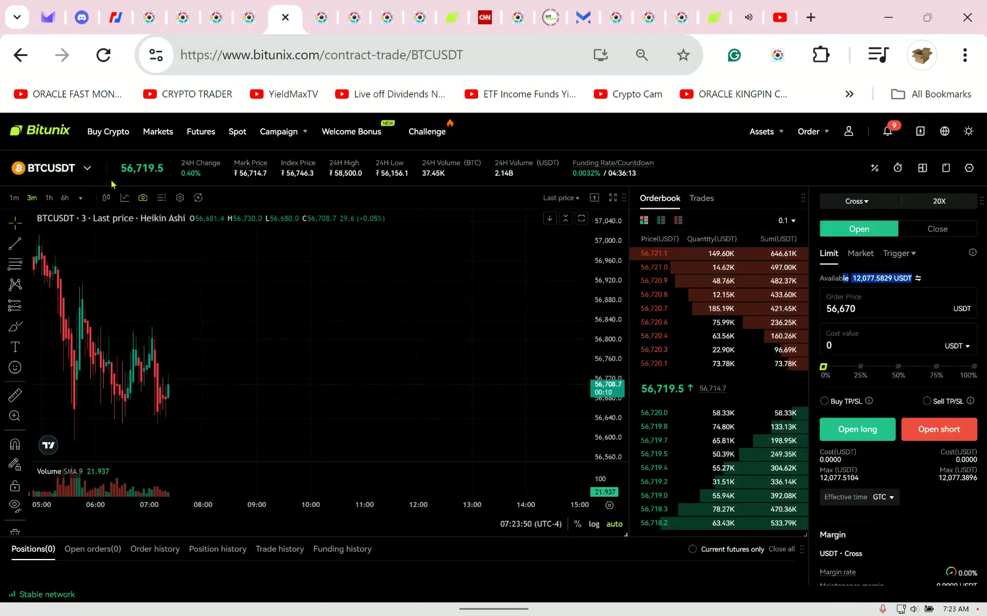
{"action": "left_click", "coordinate": [353, 17]}
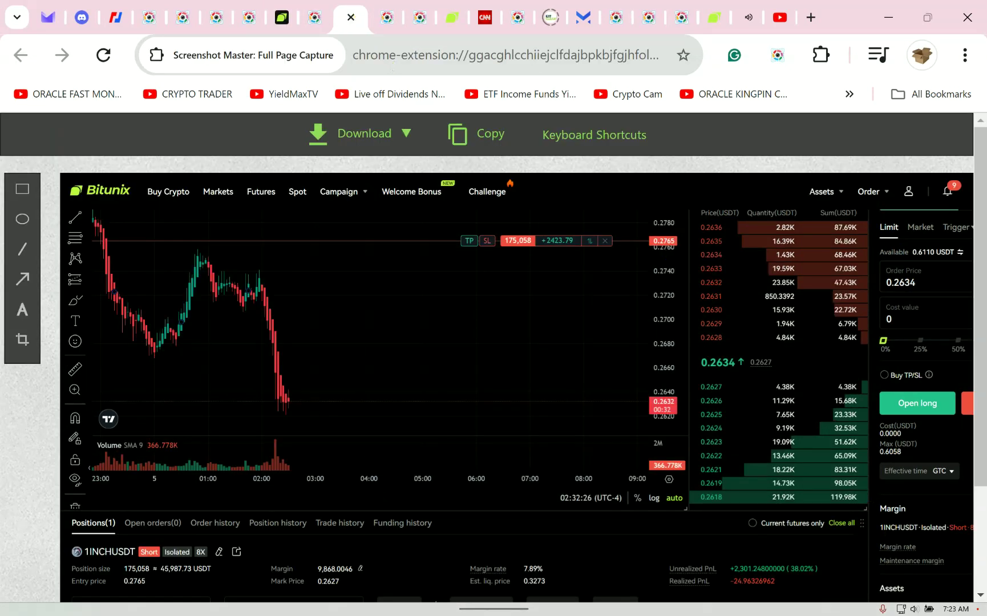
{"action": "scroll", "coordinate": [207, 481], "scroll_direction": "down", "scroll_amount": 2}
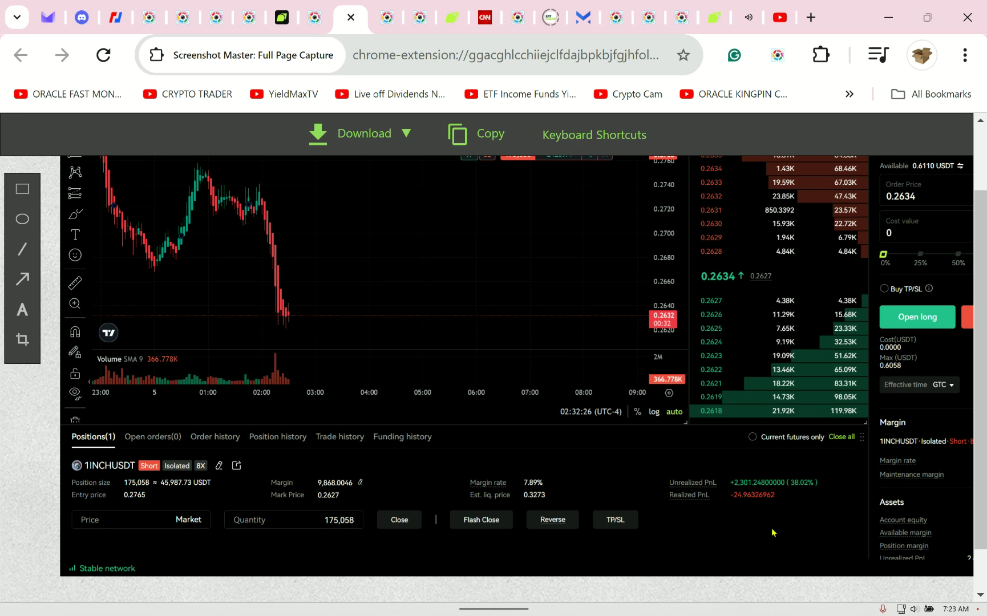
{"action": "scroll", "coordinate": [764, 502], "scroll_direction": "up", "scroll_amount": 2}
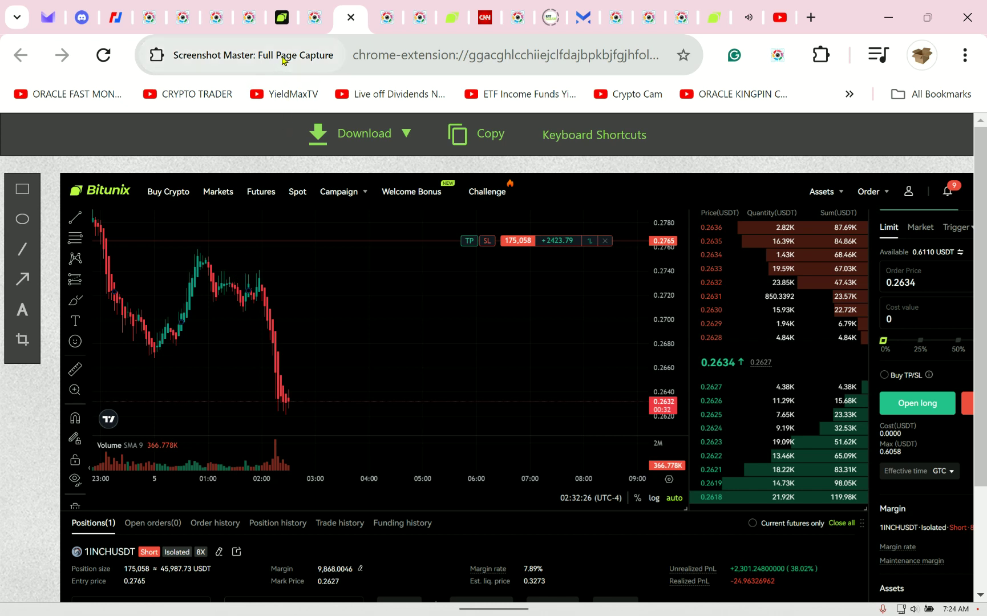
{"action": "left_click", "coordinate": [281, 17]}
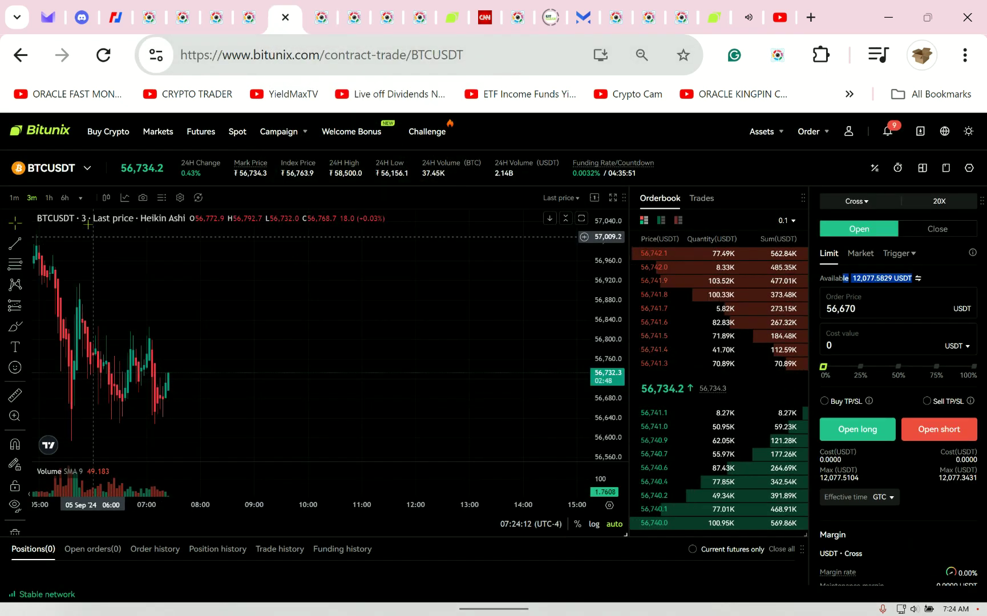
Keep Heikin Ashi on the BTCUSDT chart and bring up the BitMEX BTCUSD orderbook capture.
{"action": "left_click", "coordinate": [108, 199]}
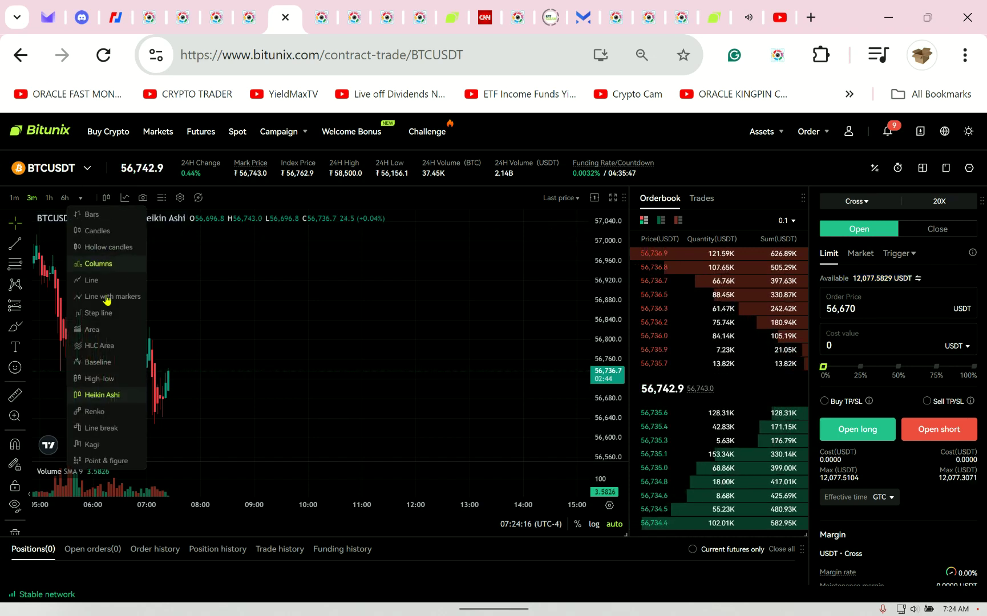
{"action": "left_click", "coordinate": [99, 398]}
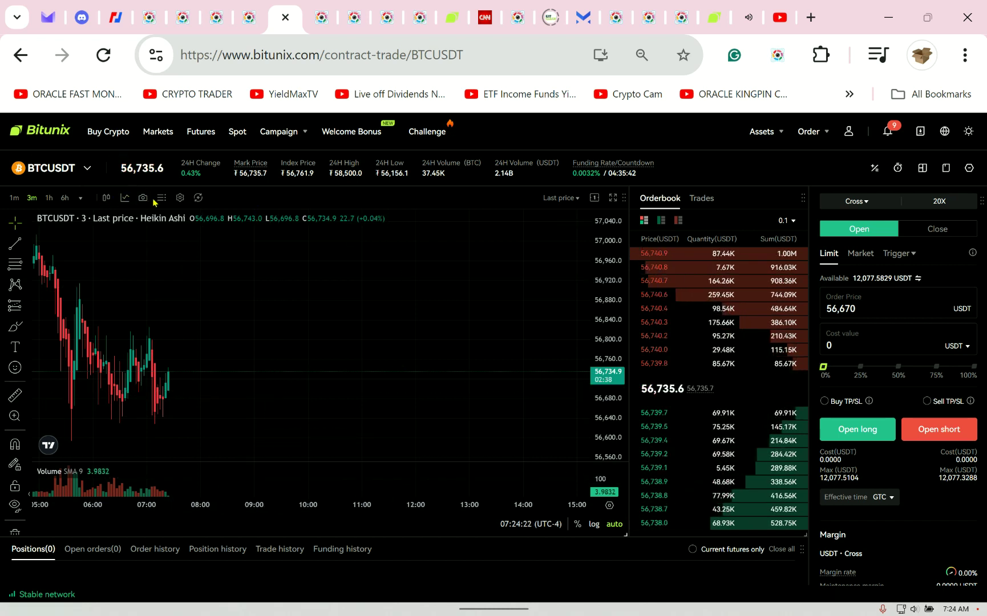
{"action": "left_click", "coordinate": [89, 168]}
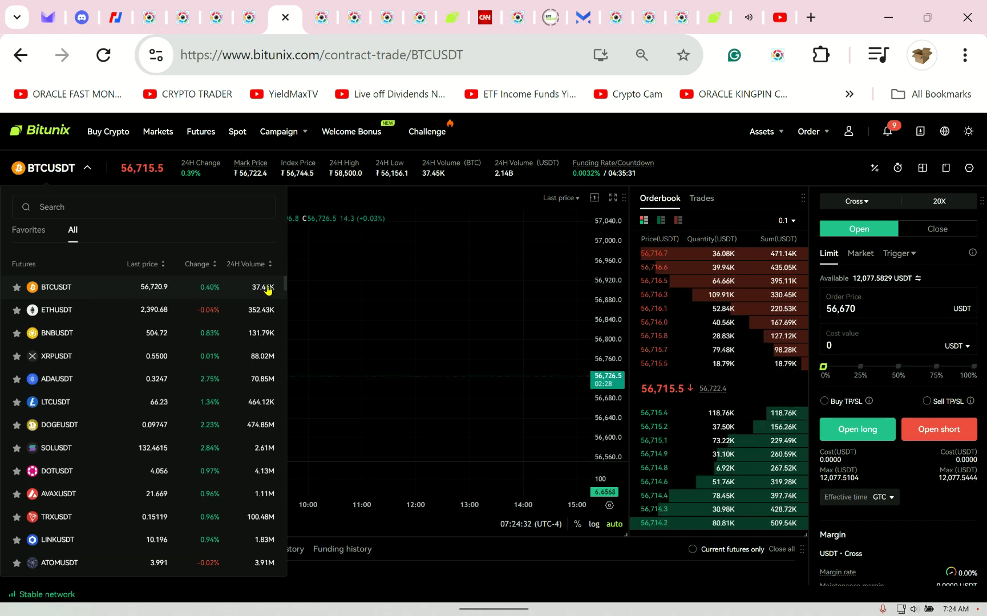
{"action": "left_click", "coordinate": [116, 17]}
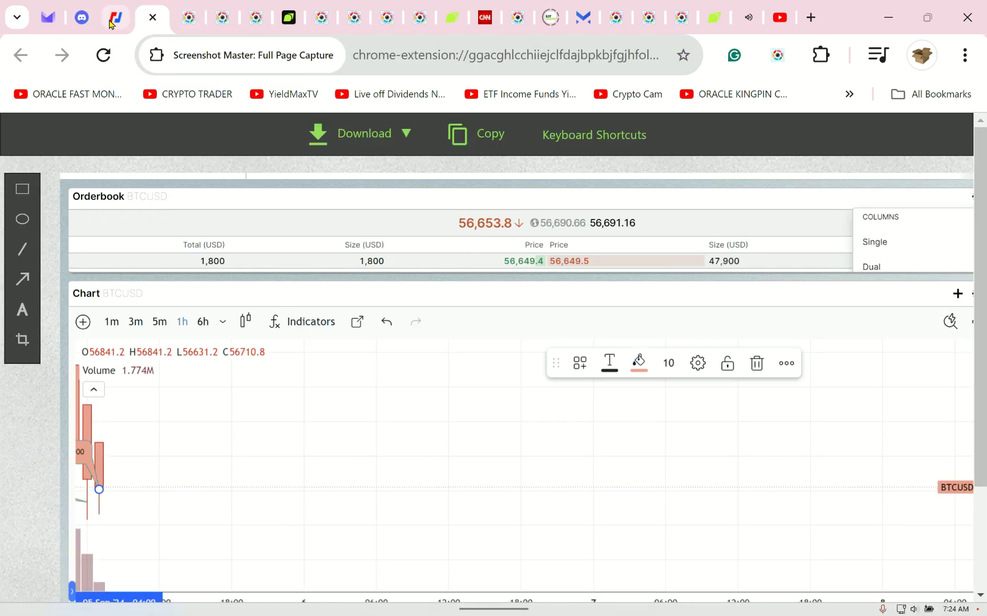
Close the BitMEX capture, then select and deselect the chart drawing.
{"action": "left_click", "coordinate": [152, 17]}
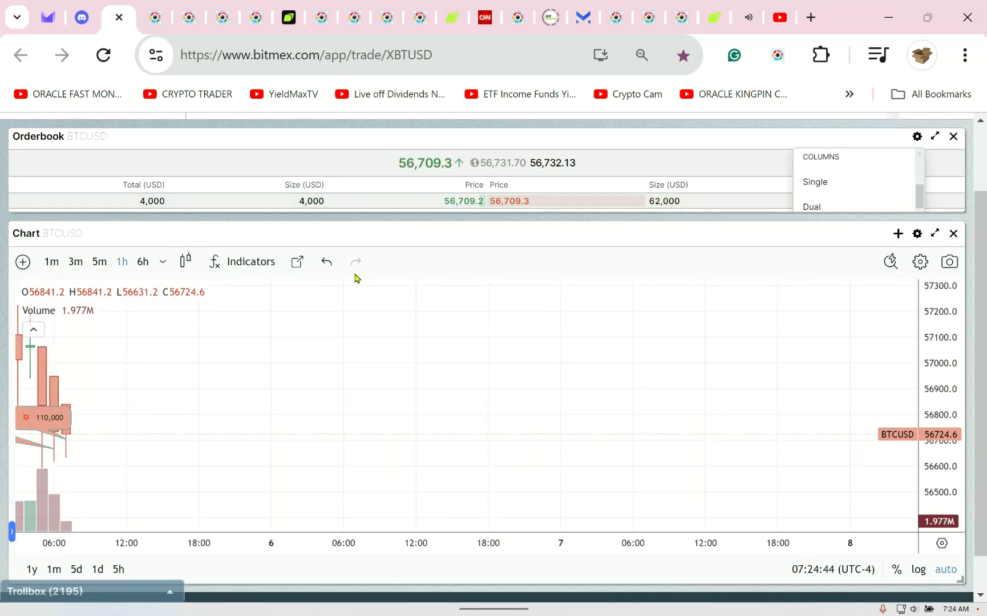
{"action": "left_click", "coordinate": [49, 411]}
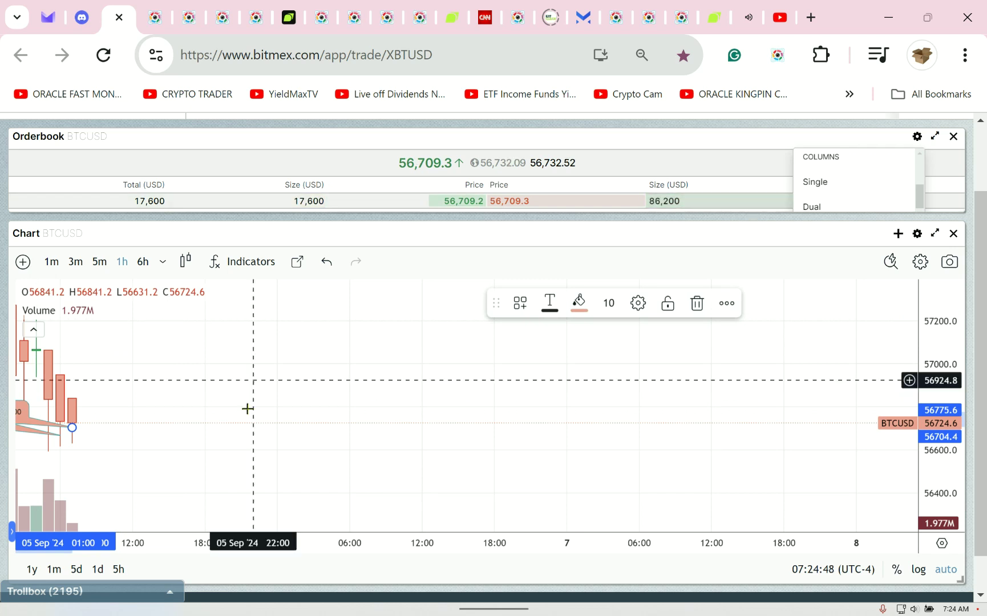
{"action": "left_click", "coordinate": [151, 280]}
Cycle the BTCUSD chart through 6h, 1h, 3m and 6h, ending on hourly candles.
{"action": "left_click", "coordinate": [139, 263]}
{"action": "left_click", "coordinate": [122, 263]}
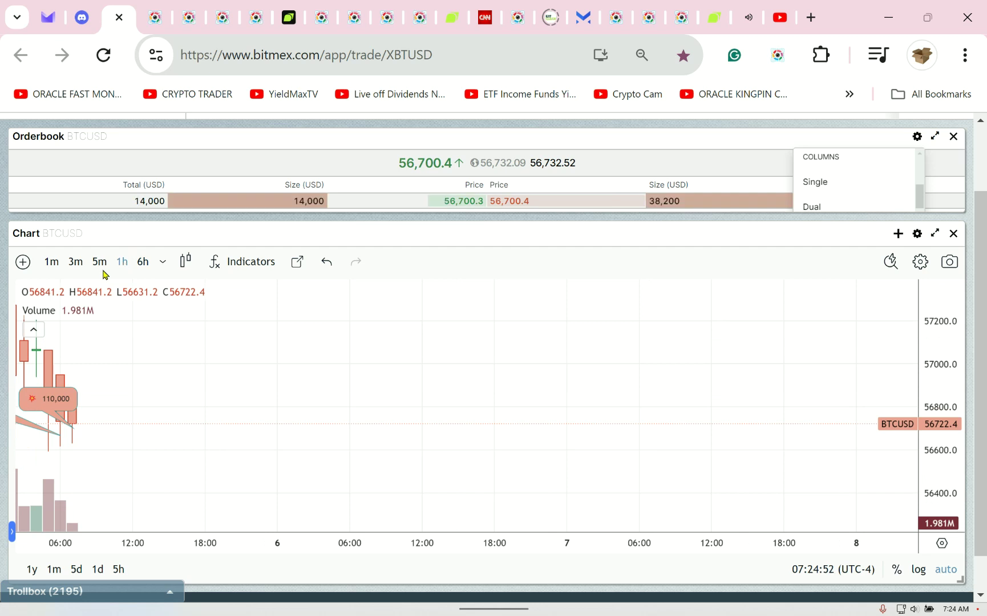
{"action": "left_click", "coordinate": [77, 263]}
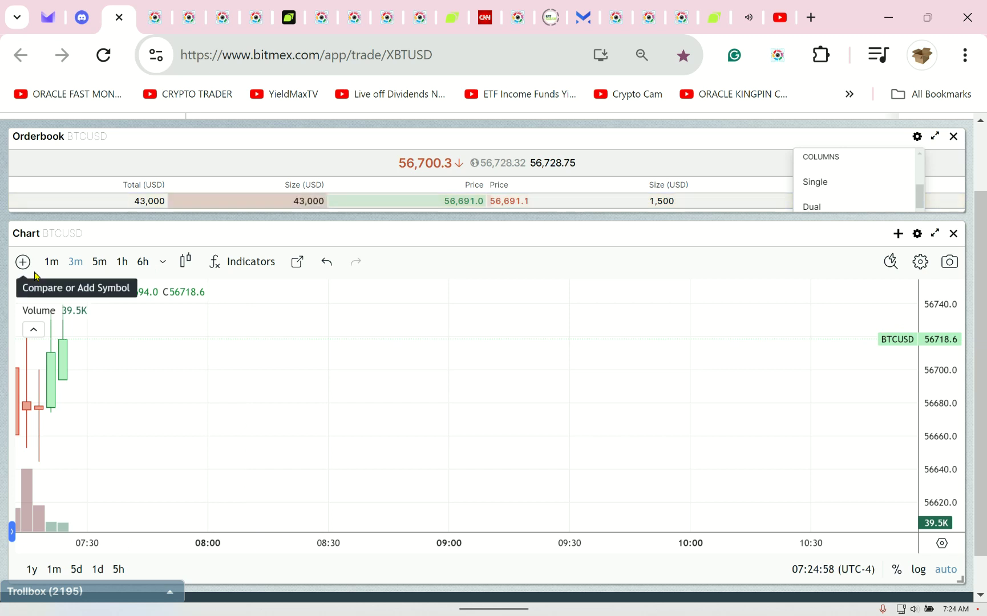
{"action": "left_click", "coordinate": [137, 263]}
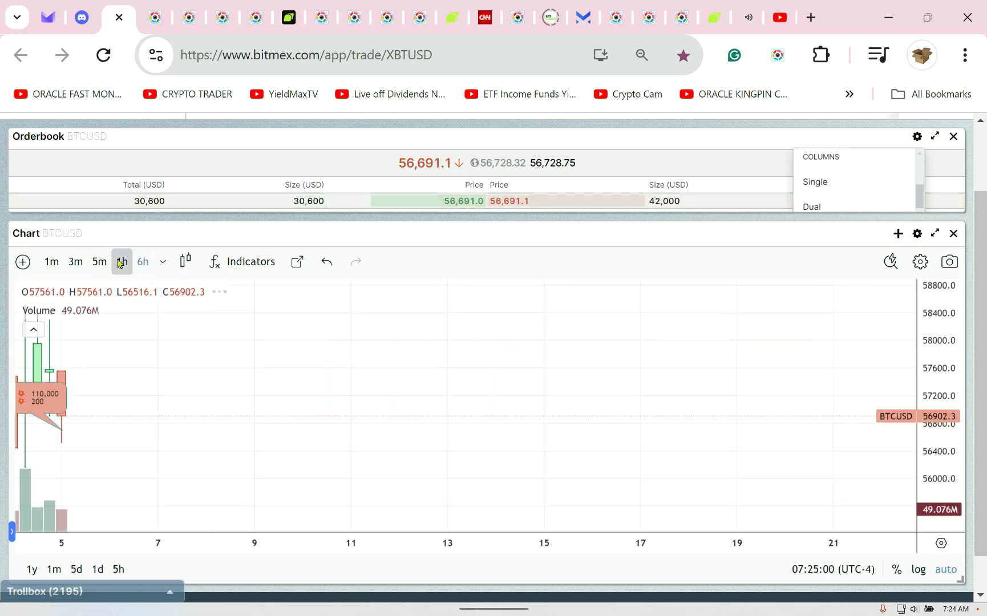
{"action": "left_click", "coordinate": [121, 262]}
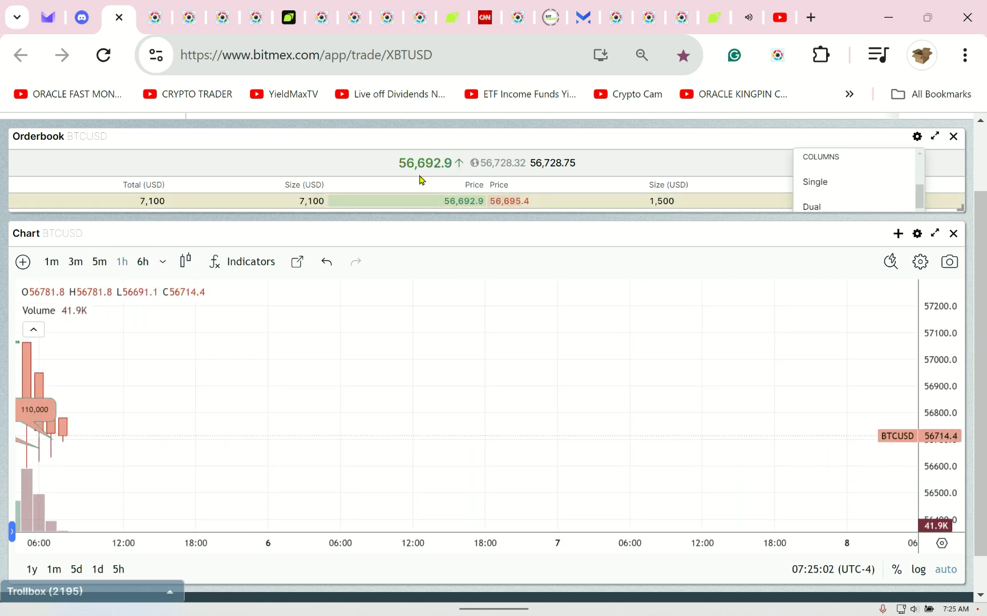
{"action": "left_click", "coordinate": [290, 17]}
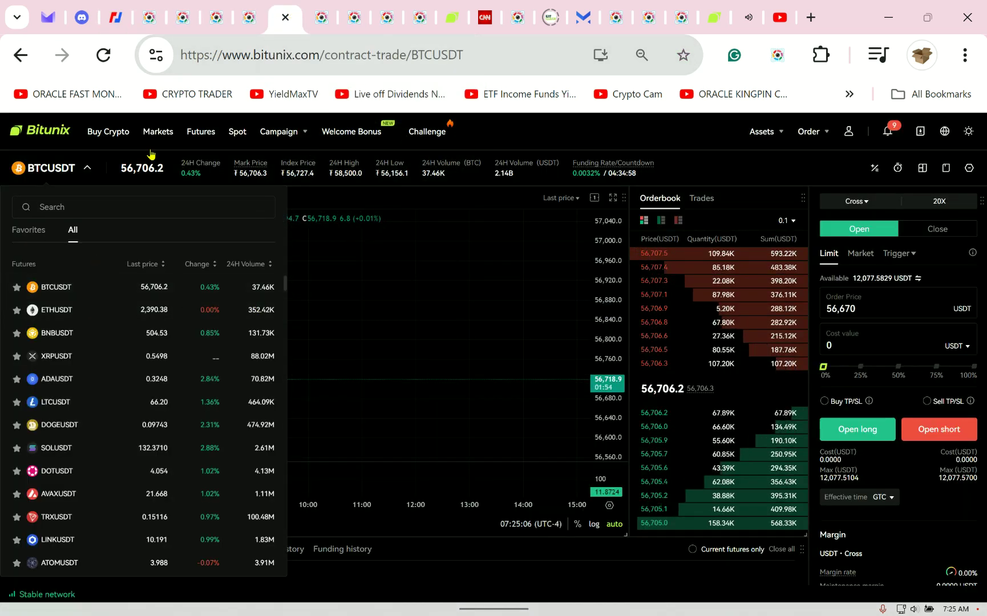
{"action": "scroll", "coordinate": [145, 334], "scroll_direction": "down", "scroll_amount": 3}
{"action": "scroll", "coordinate": [151, 326], "scroll_direction": "down", "scroll_amount": 3}
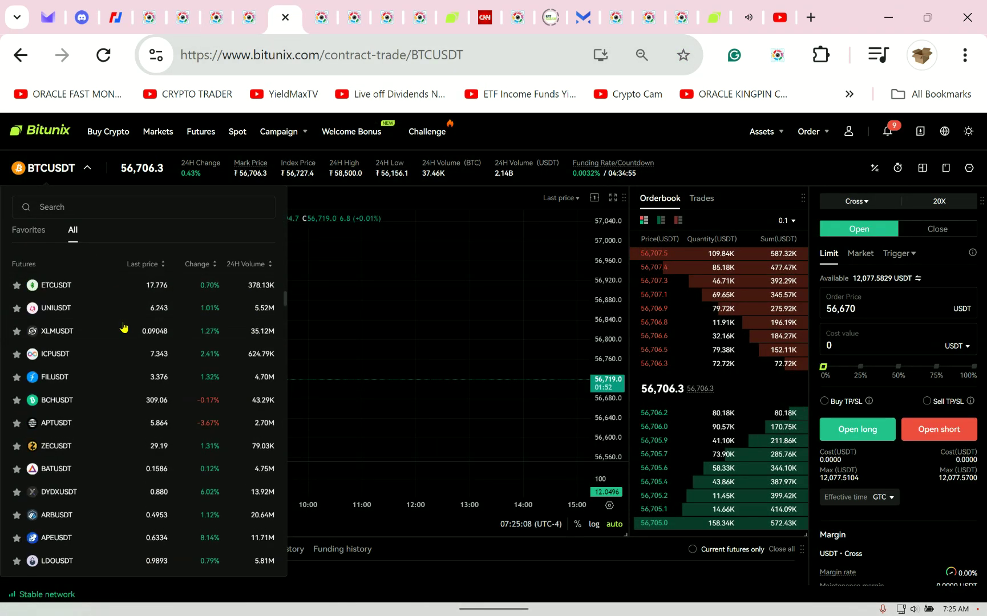
{"action": "scroll", "coordinate": [123, 326], "scroll_direction": "down", "scroll_amount": 3}
{"action": "scroll", "coordinate": [115, 327], "scroll_direction": "down", "scroll_amount": 3}
{"action": "scroll", "coordinate": [113, 328], "scroll_direction": "down", "scroll_amount": 3}
{"action": "scroll", "coordinate": [113, 328], "scroll_direction": "down", "scroll_amount": 3}
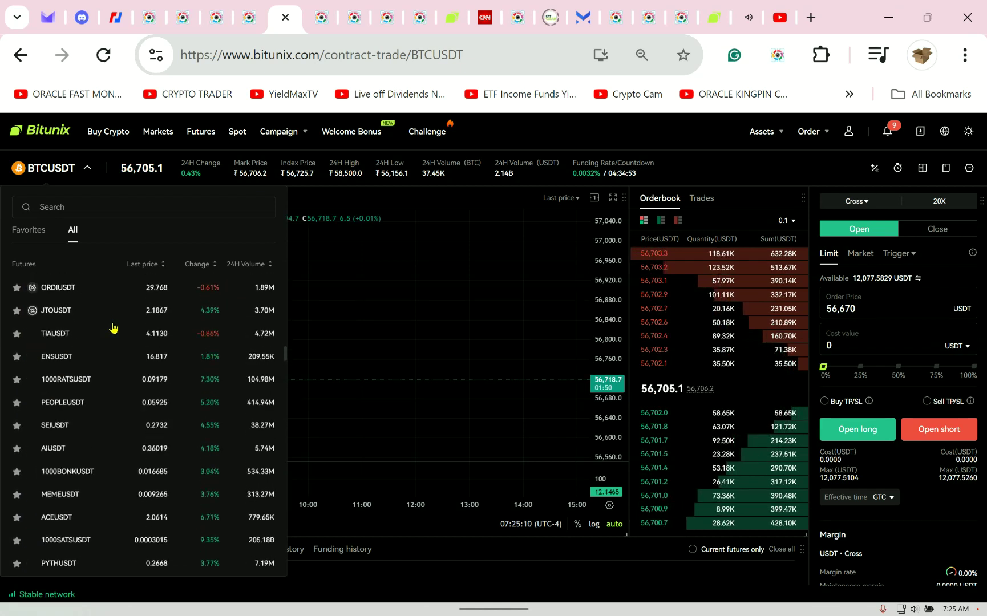
{"action": "scroll", "coordinate": [113, 326], "scroll_direction": "down", "scroll_amount": 3}
{"action": "scroll", "coordinate": [112, 324], "scroll_direction": "down", "scroll_amount": 3}
{"action": "scroll", "coordinate": [112, 324], "scroll_direction": "down", "scroll_amount": 3}
{"action": "scroll", "coordinate": [115, 321], "scroll_direction": "down", "scroll_amount": 3}
{"action": "scroll", "coordinate": [116, 322], "scroll_direction": "down", "scroll_amount": 3}
{"action": "scroll", "coordinate": [119, 321], "scroll_direction": "down", "scroll_amount": 3}
{"action": "scroll", "coordinate": [162, 323], "scroll_direction": "down", "scroll_amount": 3}
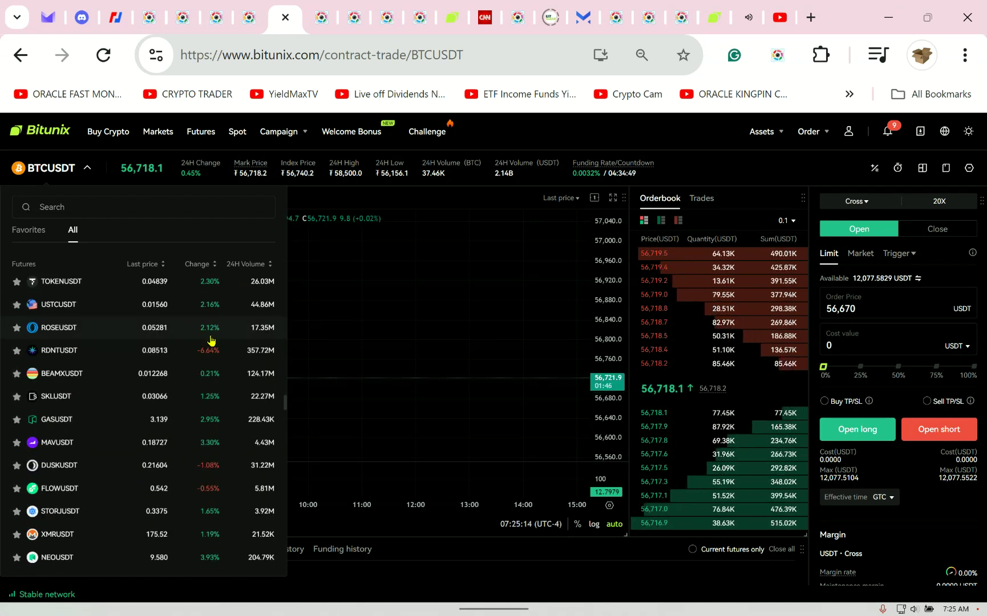
{"action": "scroll", "coordinate": [209, 335], "scroll_direction": "down", "scroll_amount": 3}
{"action": "scroll", "coordinate": [210, 340], "scroll_direction": "down", "scroll_amount": 3}
{"action": "scroll", "coordinate": [211, 339], "scroll_direction": "down", "scroll_amount": 3}
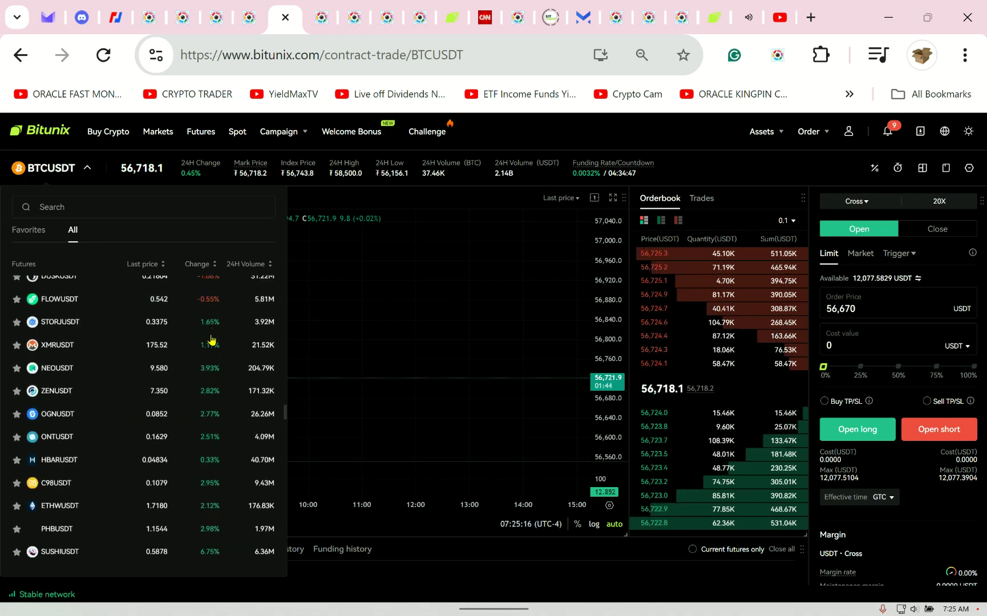
{"action": "scroll", "coordinate": [211, 338], "scroll_direction": "down", "scroll_amount": 3}
{"action": "scroll", "coordinate": [212, 337], "scroll_direction": "down", "scroll_amount": 2}
{"action": "scroll", "coordinate": [212, 342], "scroll_direction": "down", "scroll_amount": 2}
{"action": "scroll", "coordinate": [218, 389], "scroll_direction": "down", "scroll_amount": 3}
{"action": "scroll", "coordinate": [220, 397], "scroll_direction": "down", "scroll_amount": 3}
{"action": "scroll", "coordinate": [220, 405], "scroll_direction": "down", "scroll_amount": 3}
{"action": "scroll", "coordinate": [222, 415], "scroll_direction": "down", "scroll_amount": 3}
{"action": "scroll", "coordinate": [221, 414], "scroll_direction": "down", "scroll_amount": 3}
{"action": "scroll", "coordinate": [222, 416], "scroll_direction": "down", "scroll_amount": 3}
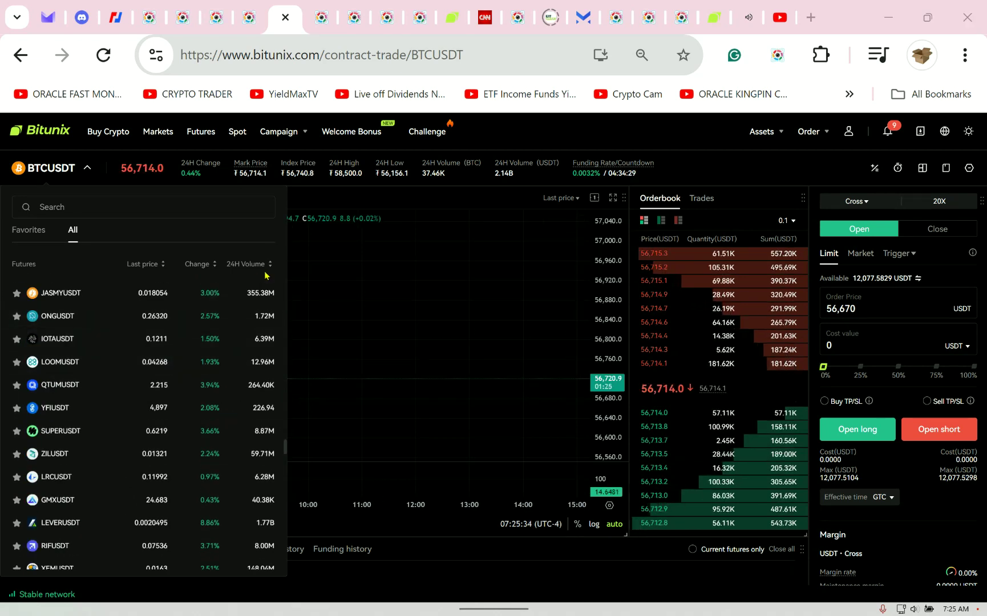
{"action": "scroll", "coordinate": [201, 324], "scroll_direction": "down", "scroll_amount": 3}
{"action": "scroll", "coordinate": [202, 322], "scroll_direction": "down", "scroll_amount": 3}
{"action": "scroll", "coordinate": [203, 324], "scroll_direction": "down", "scroll_amount": 3}
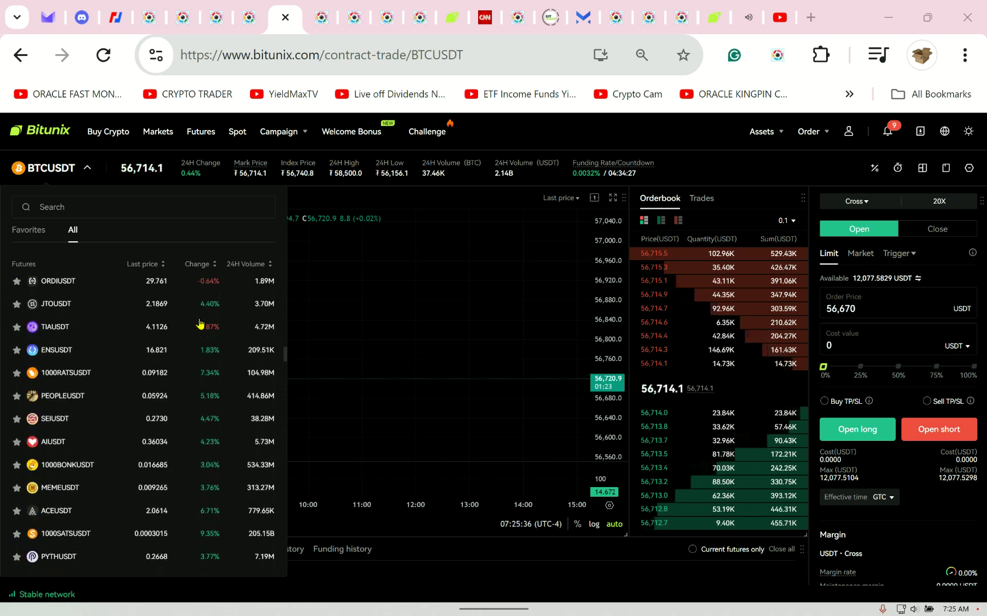
{"action": "scroll", "coordinate": [203, 323], "scroll_direction": "down", "scroll_amount": 3}
{"action": "left_click", "coordinate": [270, 265]}
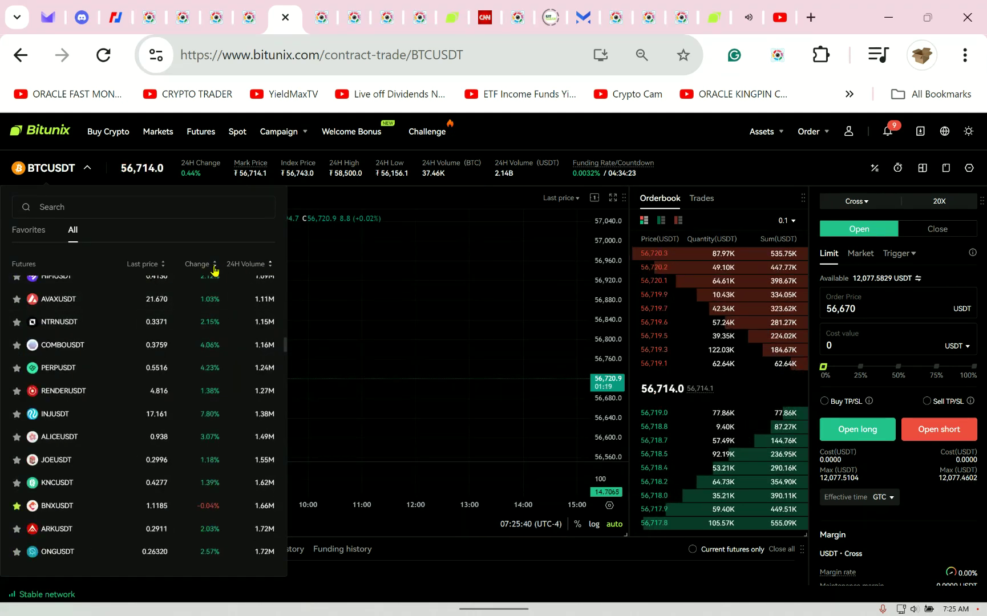
{"action": "scroll", "coordinate": [215, 347], "scroll_direction": "up", "scroll_amount": 10}
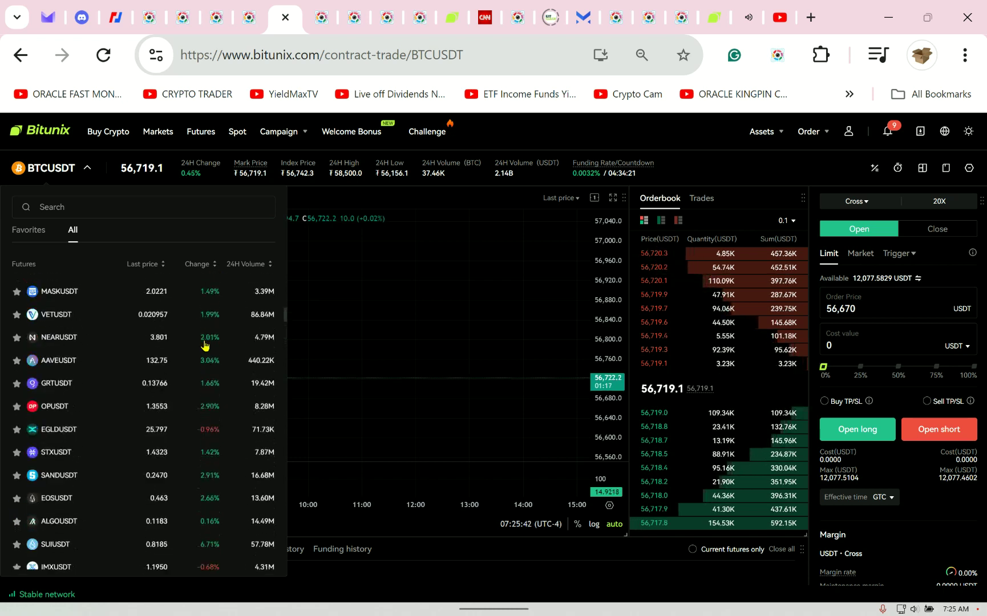
Toggle the 24h change sort between gainers and losers, ending with top gainers first.
{"action": "left_click", "coordinate": [216, 267]}
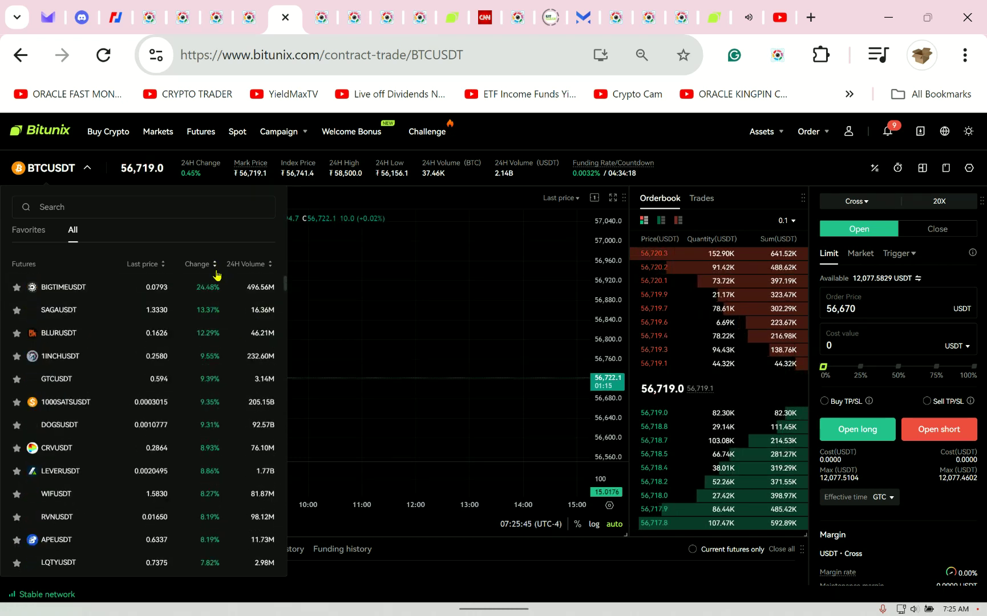
{"action": "left_click", "coordinate": [215, 267]}
{"action": "left_click", "coordinate": [215, 269]}
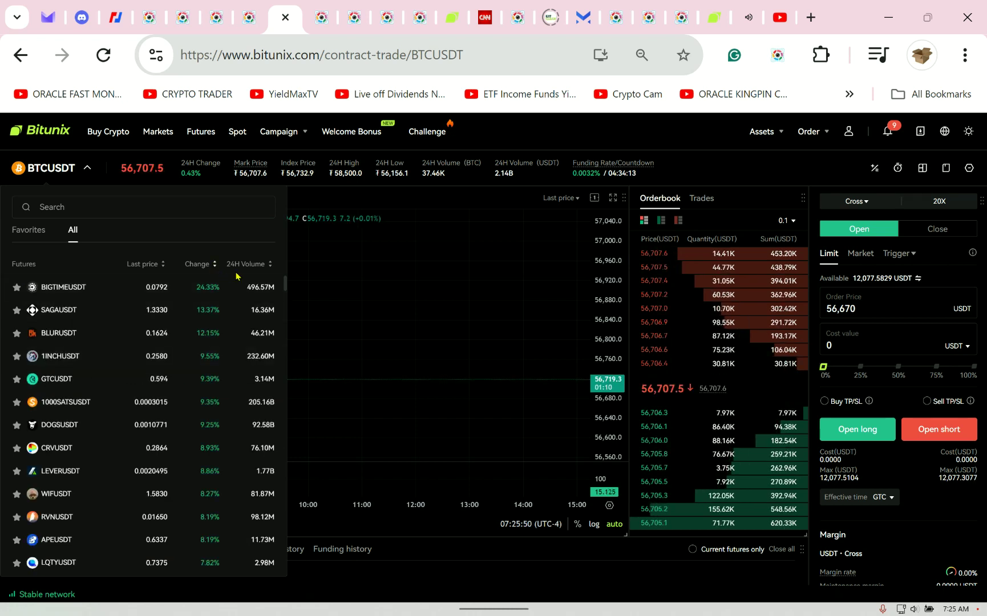
{"action": "left_click", "coordinate": [235, 271]}
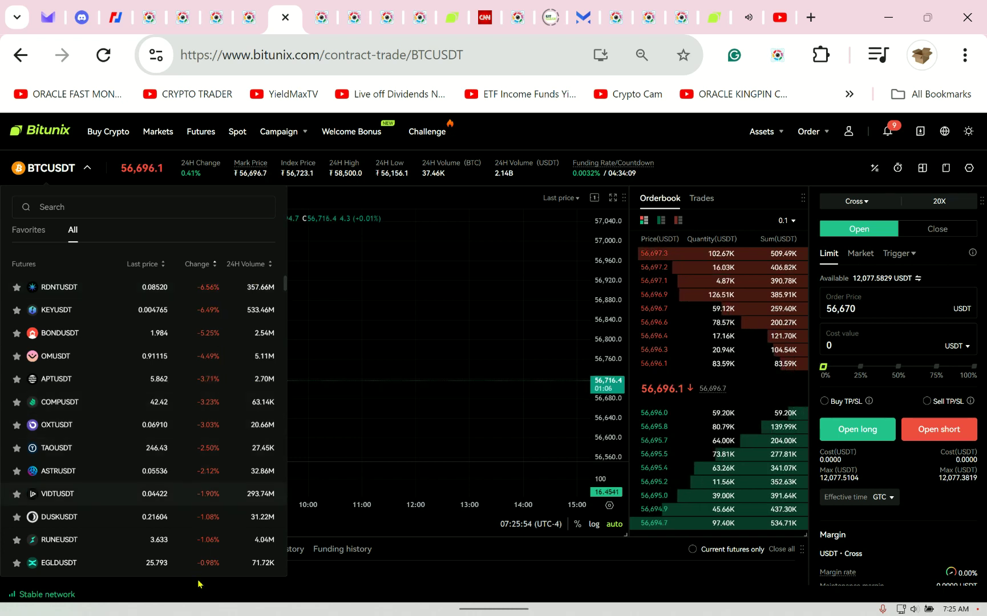
{"action": "left_click", "coordinate": [213, 264]}
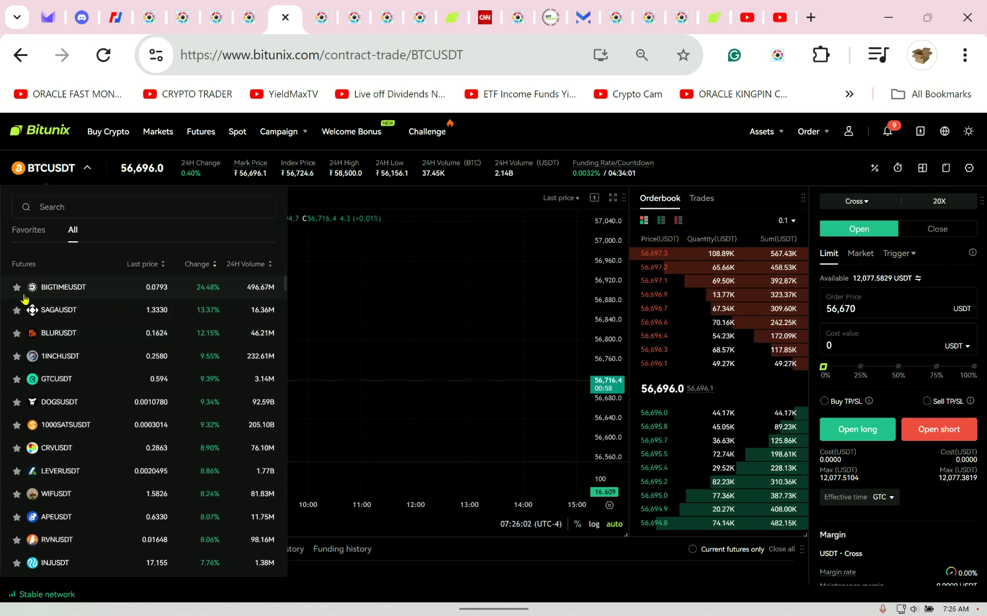
Star BIGTIMEUSDT, SAGAUSDT and BLURUSDT as favourites, then close the pairs list.
{"action": "left_click", "coordinate": [18, 288]}
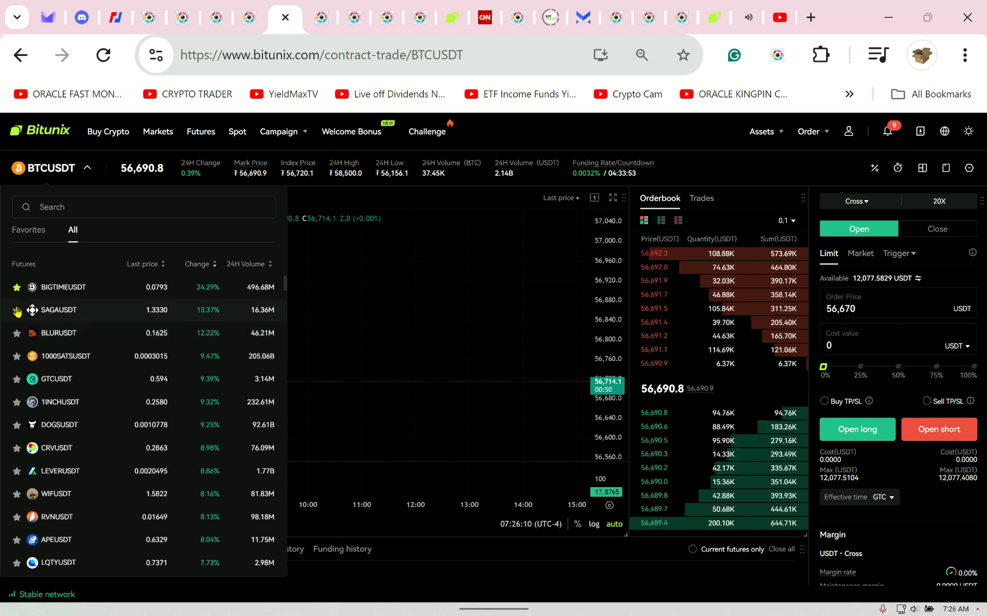
{"action": "left_click", "coordinate": [17, 311]}
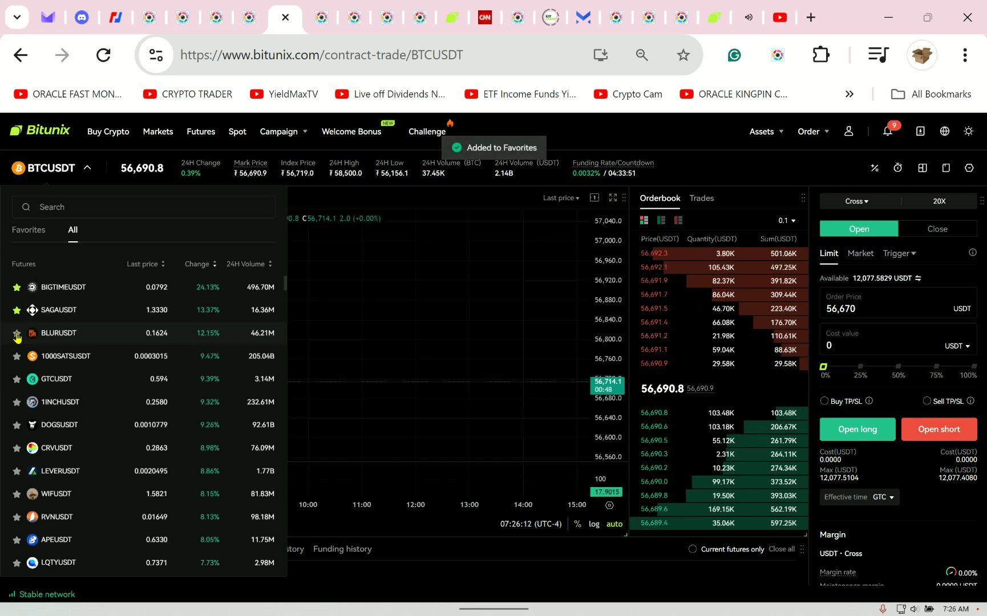
{"action": "left_click", "coordinate": [17, 335]}
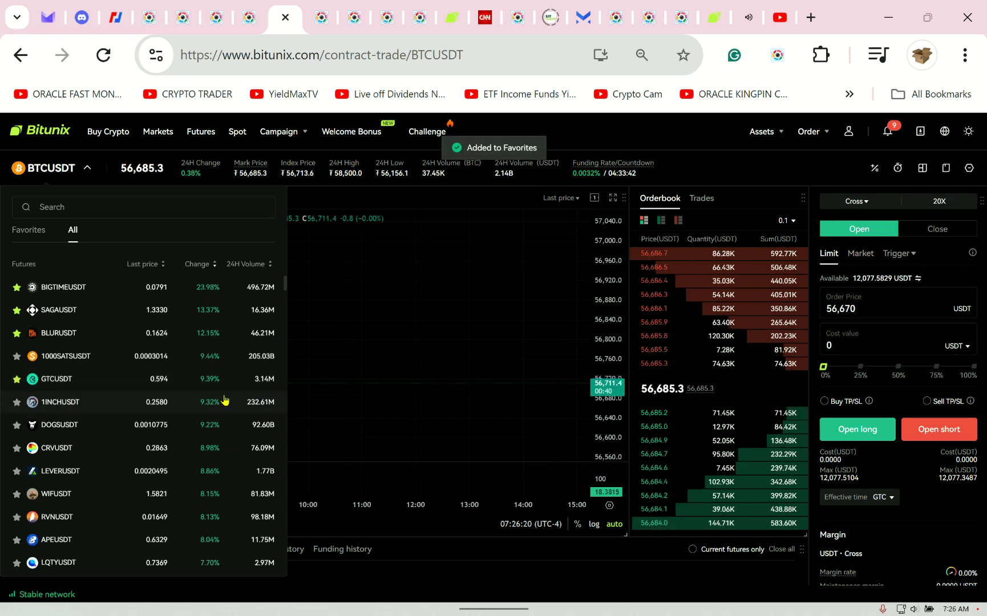
{"action": "left_click", "coordinate": [496, 572]}
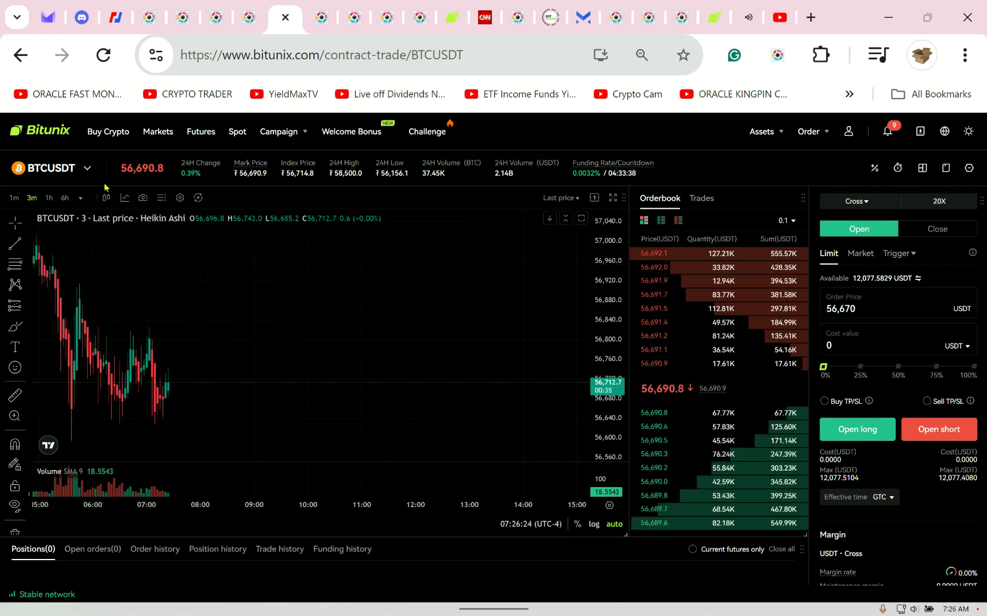
Remove AXLUSDT, ACHUSDT and BNXUSDT from favourites and switch the chart to AEVOUSDT.
{"action": "left_click", "coordinate": [90, 170]}
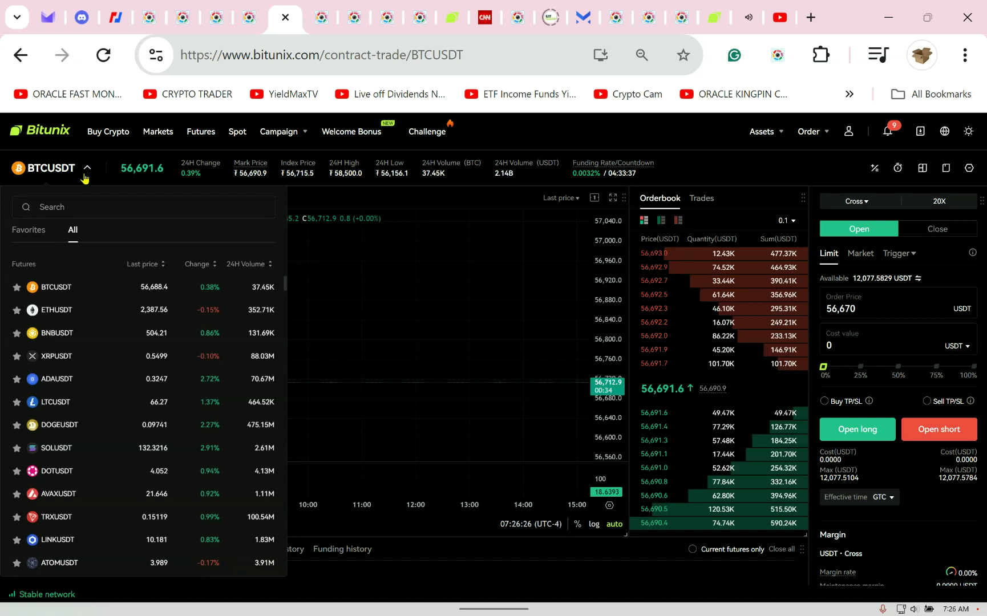
{"action": "left_click", "coordinate": [31, 242]}
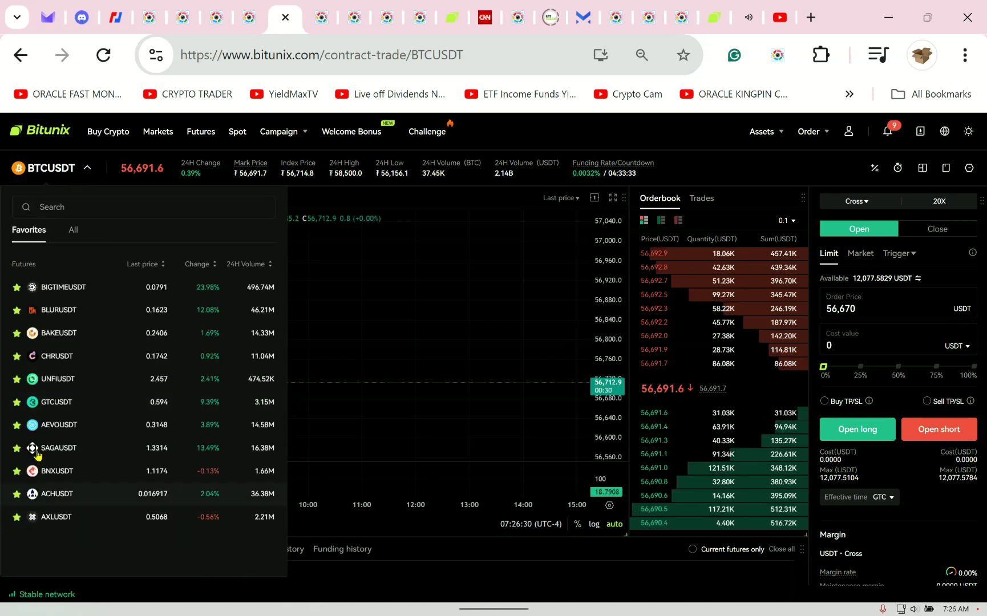
{"action": "left_click", "coordinate": [17, 517]}
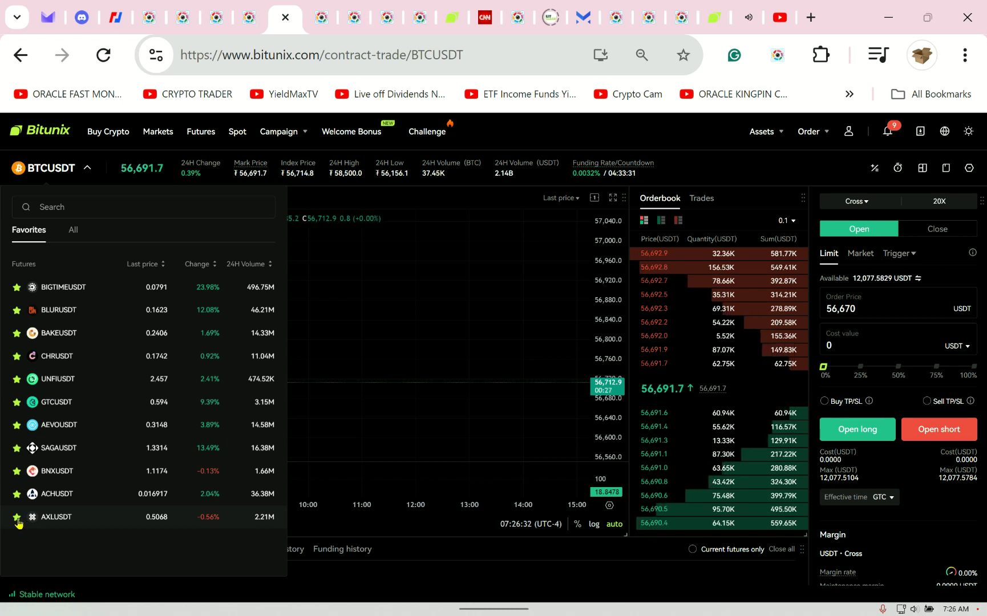
{"action": "left_click", "coordinate": [17, 494]}
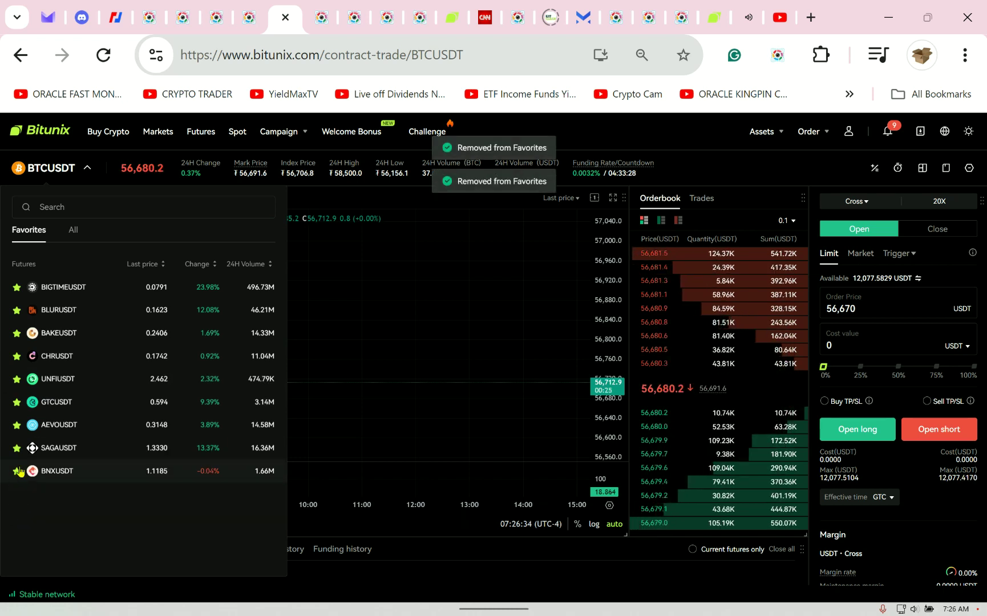
{"action": "left_click", "coordinate": [17, 471]}
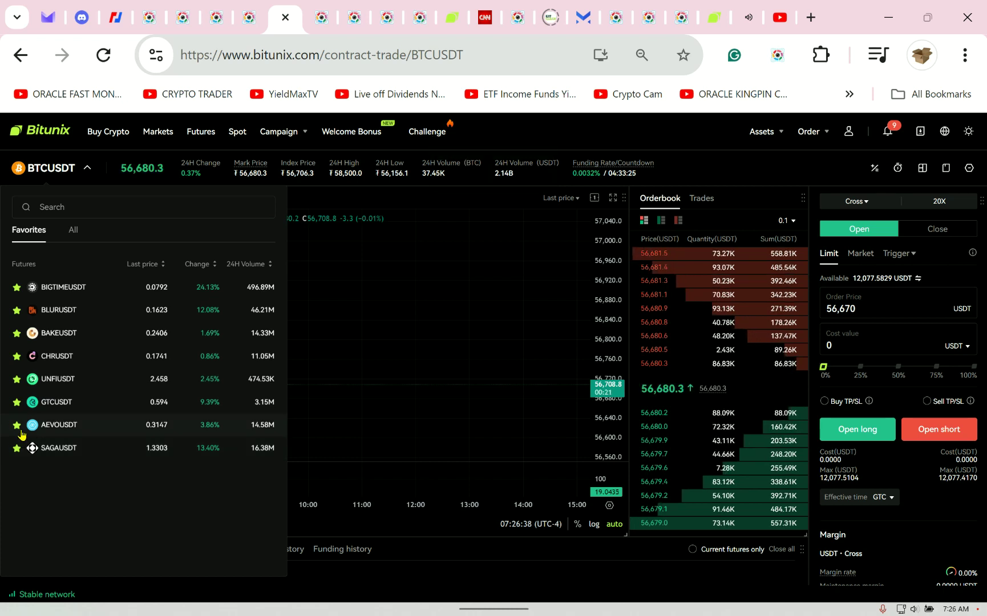
{"action": "left_click", "coordinate": [39, 425]}
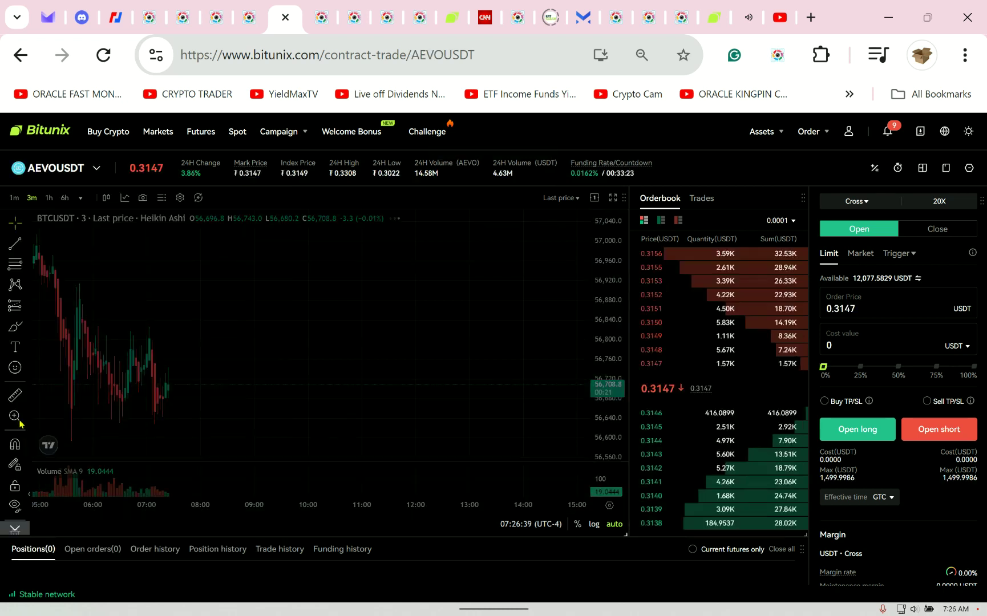
Remove CHRUSDT, BAKEUSDT, UNFIUSDT, GTCUSDT, AEVOUSDT and BLURUSDT from favourites.
{"action": "left_click", "coordinate": [95, 170]}
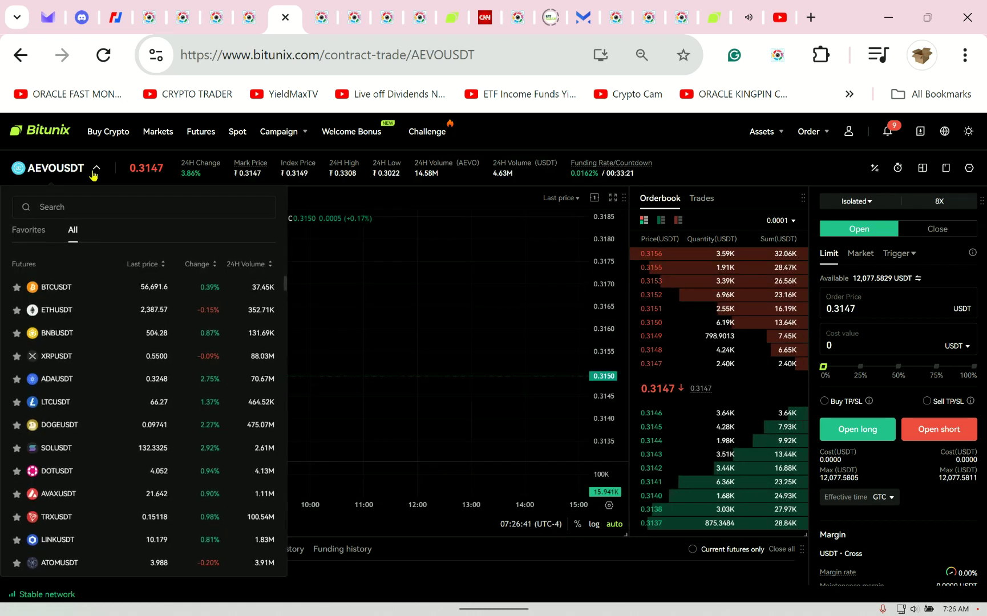
{"action": "left_click", "coordinate": [29, 229]}
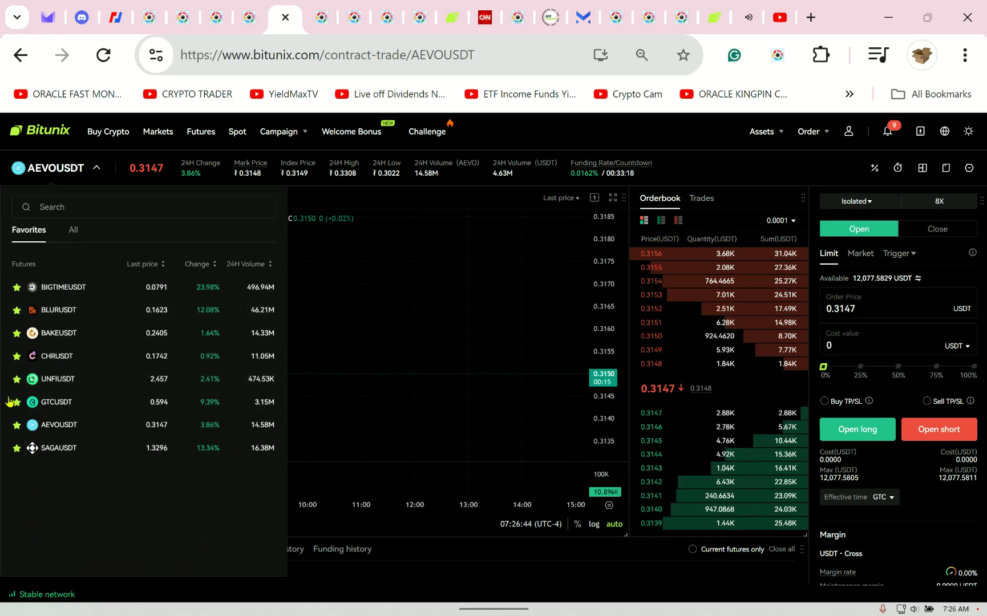
{"action": "left_click", "coordinate": [17, 356]}
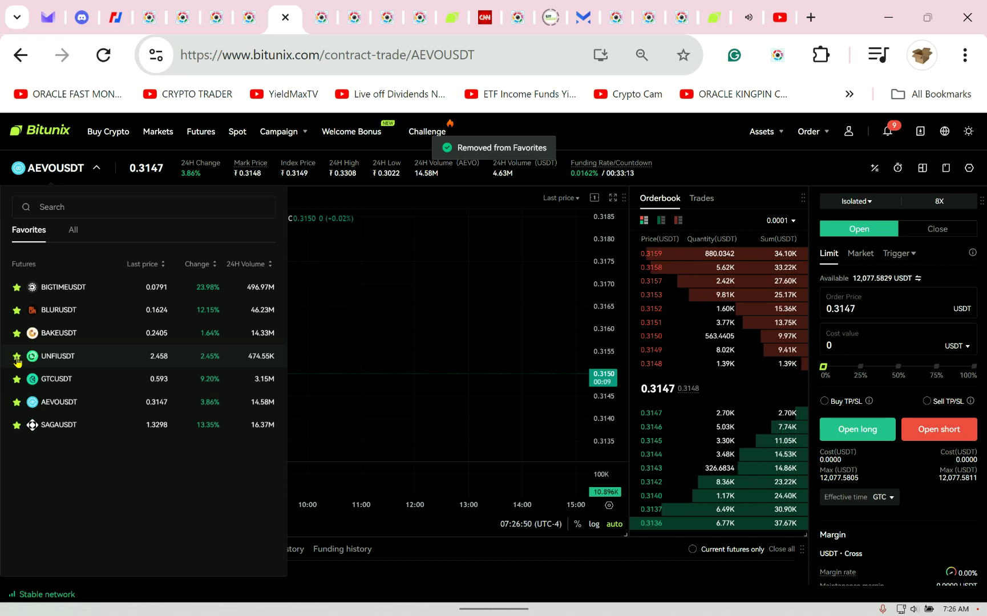
{"action": "left_click", "coordinate": [17, 333]}
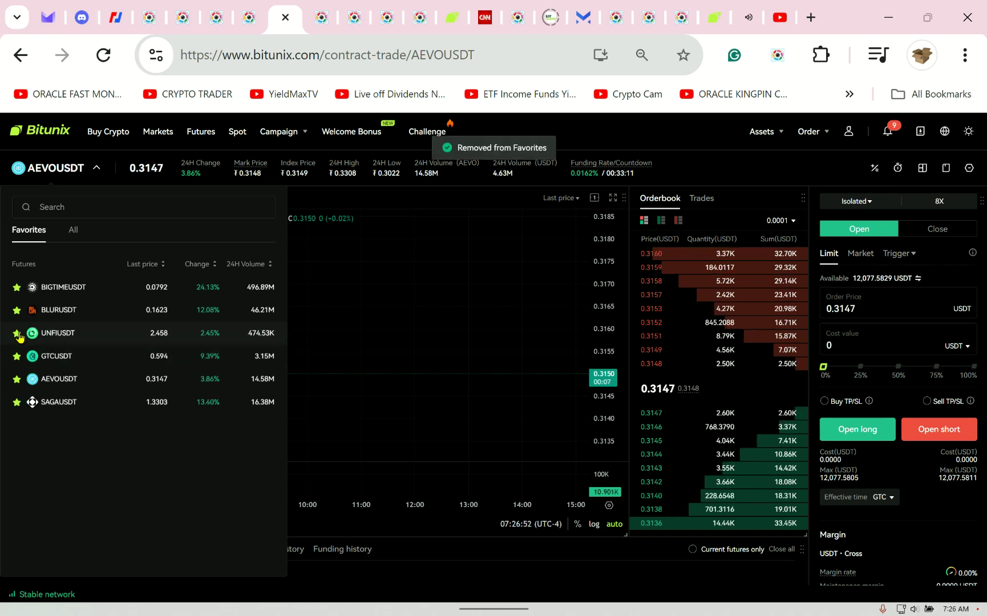
{"action": "left_click", "coordinate": [17, 332]}
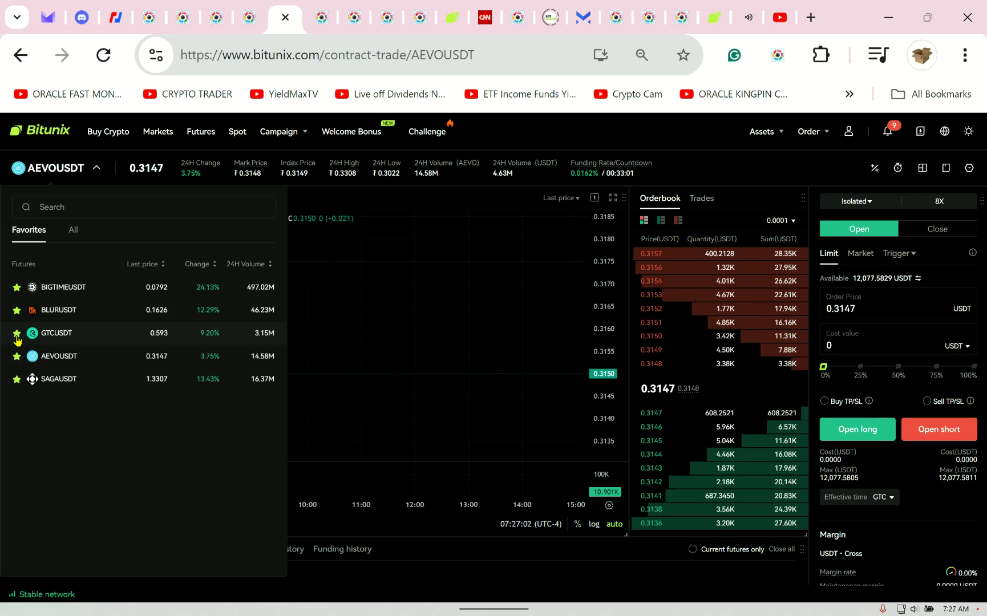
{"action": "left_click", "coordinate": [17, 335]}
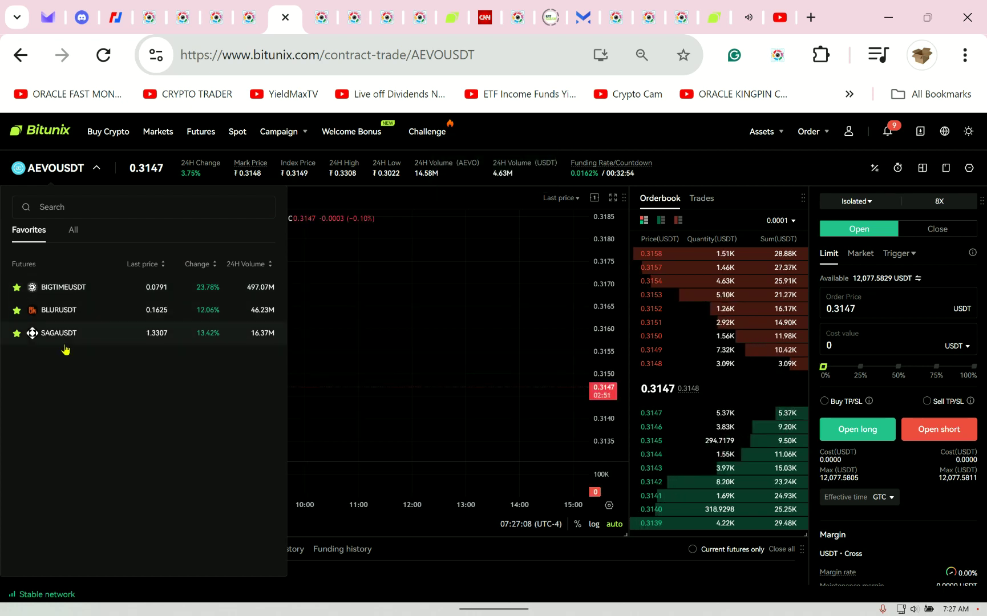
{"action": "left_click", "coordinate": [16, 309]}
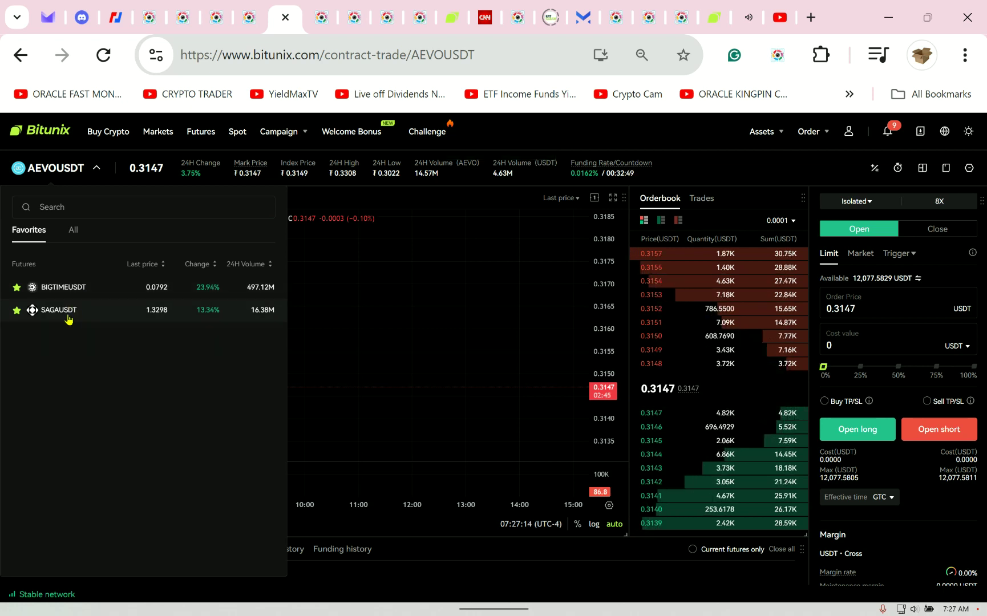
Show all futures pairs sorted by biggest 24h change first.
{"action": "left_click", "coordinate": [73, 232]}
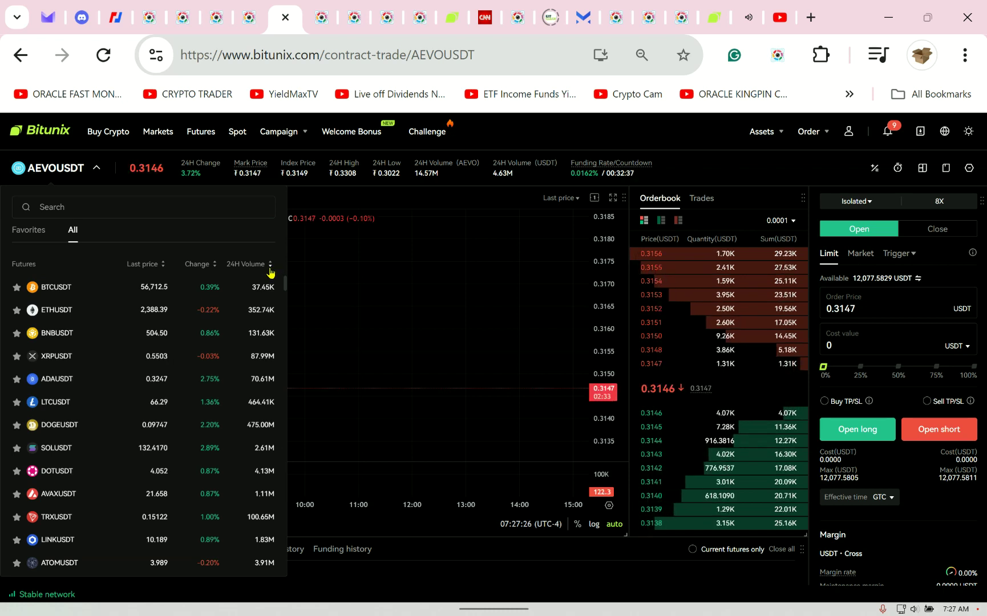
{"action": "left_click", "coordinate": [215, 265]}
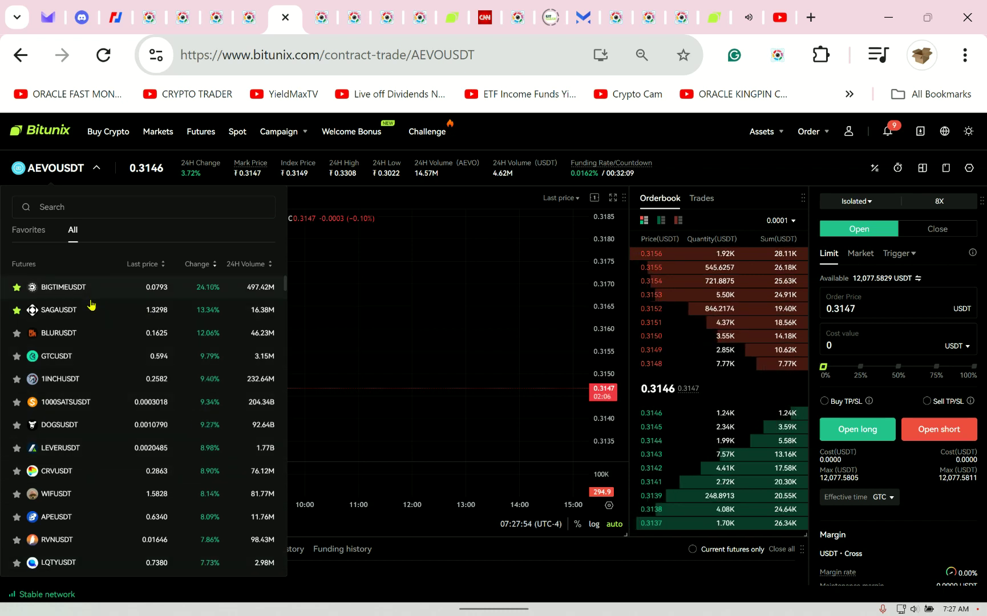
Open the BIGTIMEUSDT contract and keep its order type on limit.
{"action": "left_click", "coordinate": [55, 285]}
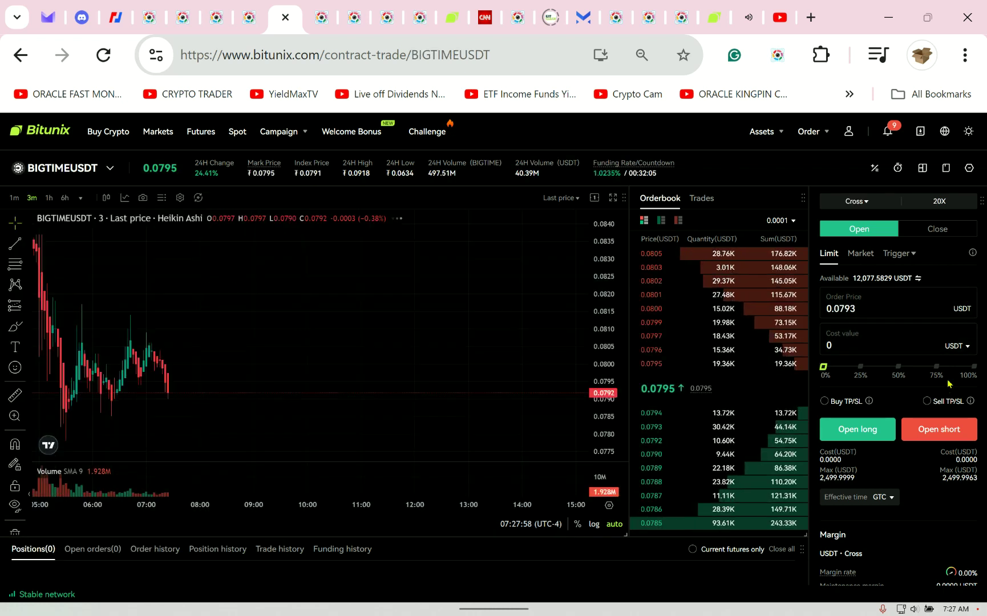
{"action": "left_click", "coordinate": [861, 253]}
{"action": "left_click", "coordinate": [829, 253]}
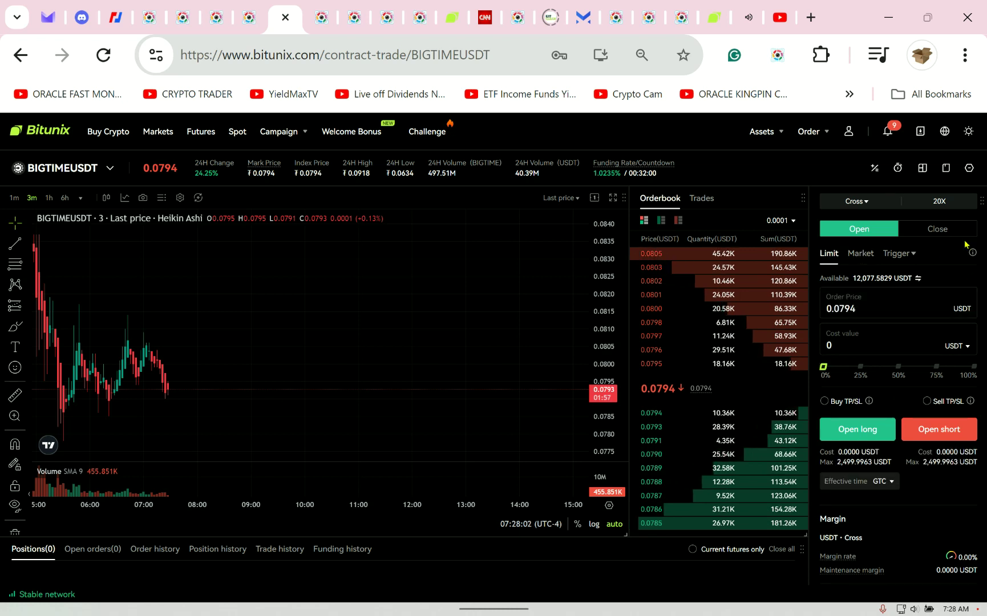
Change BIGTIMEUSDT leverage from 20X to 8X and confirm it.
{"action": "left_click", "coordinate": [962, 213]}
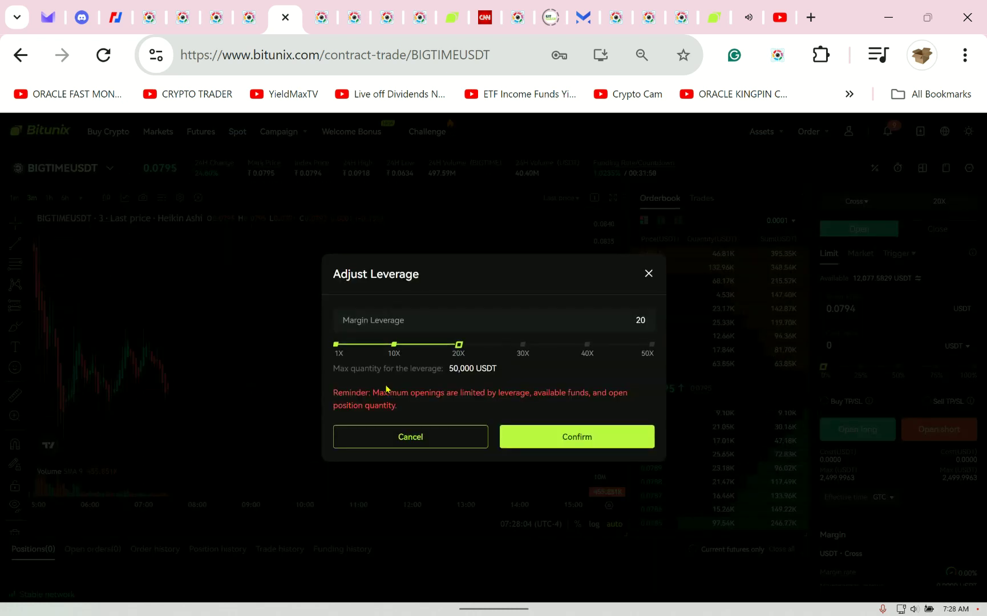
{"action": "left_click", "coordinate": [513, 436]}
{"action": "left_click", "coordinate": [652, 348]}
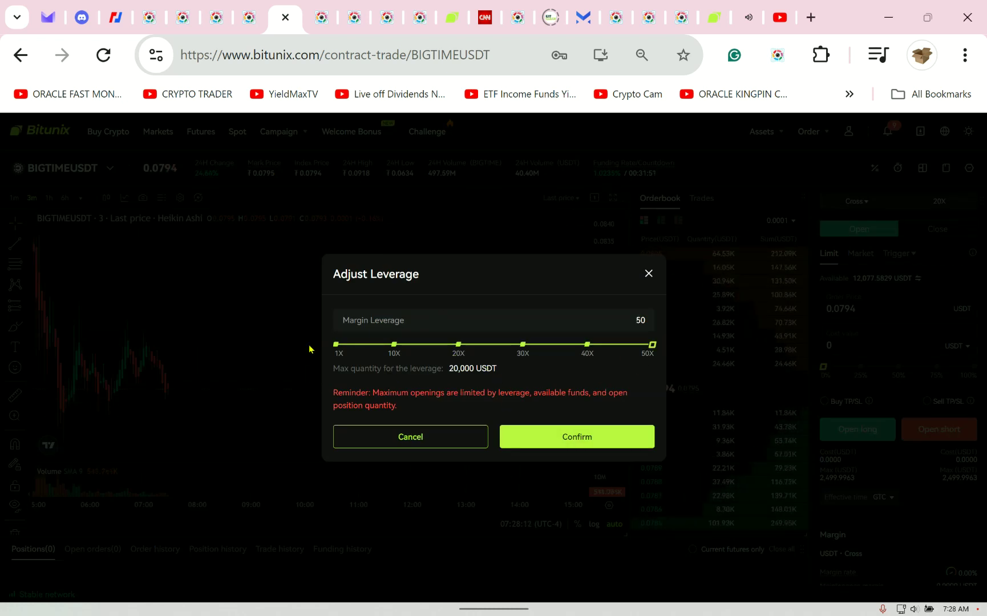
{"action": "left_click", "coordinate": [380, 347]}
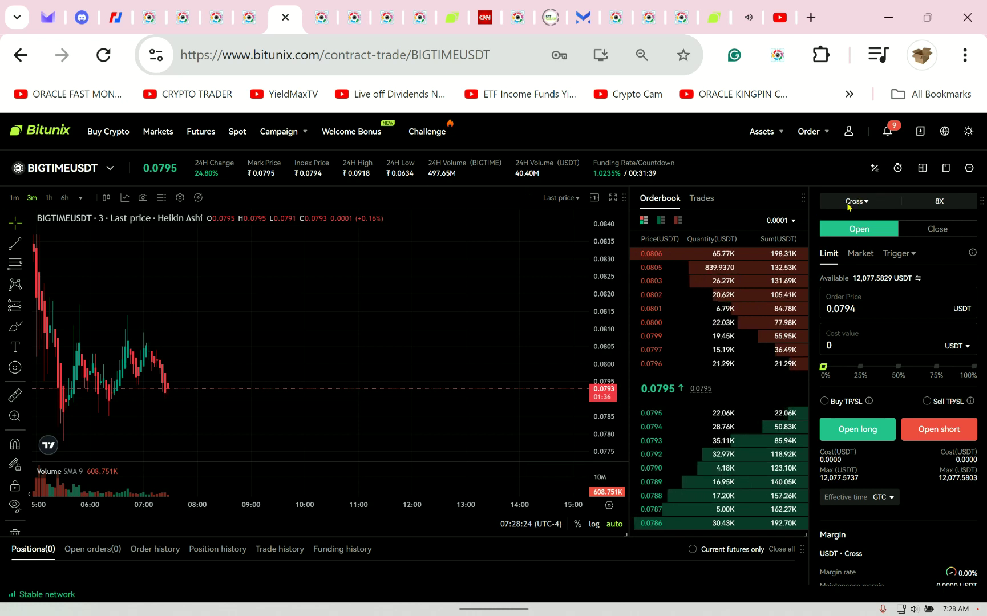
{"action": "left_click", "coordinate": [855, 201]}
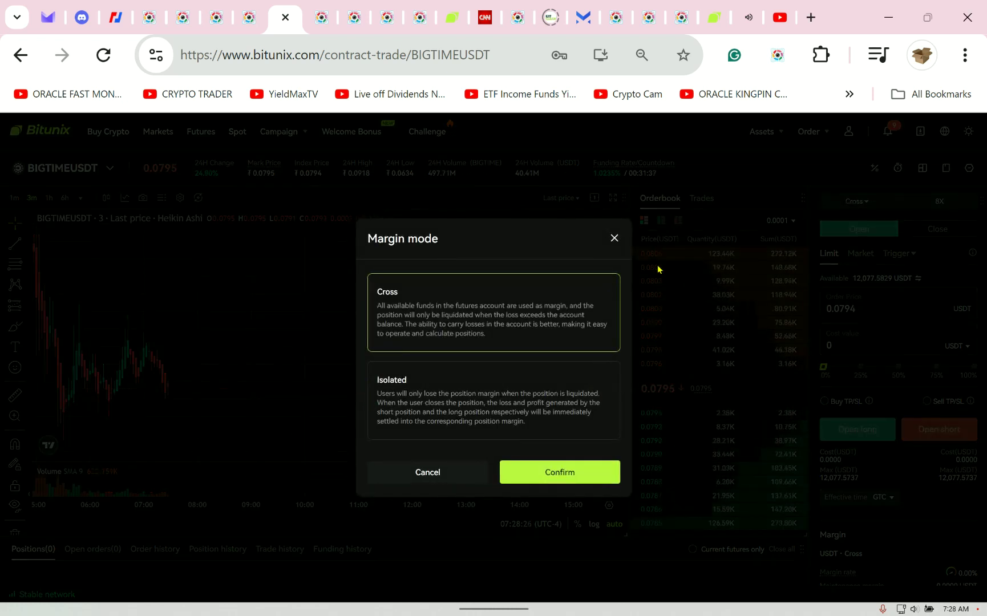
Close the margin mode dialog, leaving Cross margin unchanged.
{"action": "left_click", "coordinate": [616, 240]}
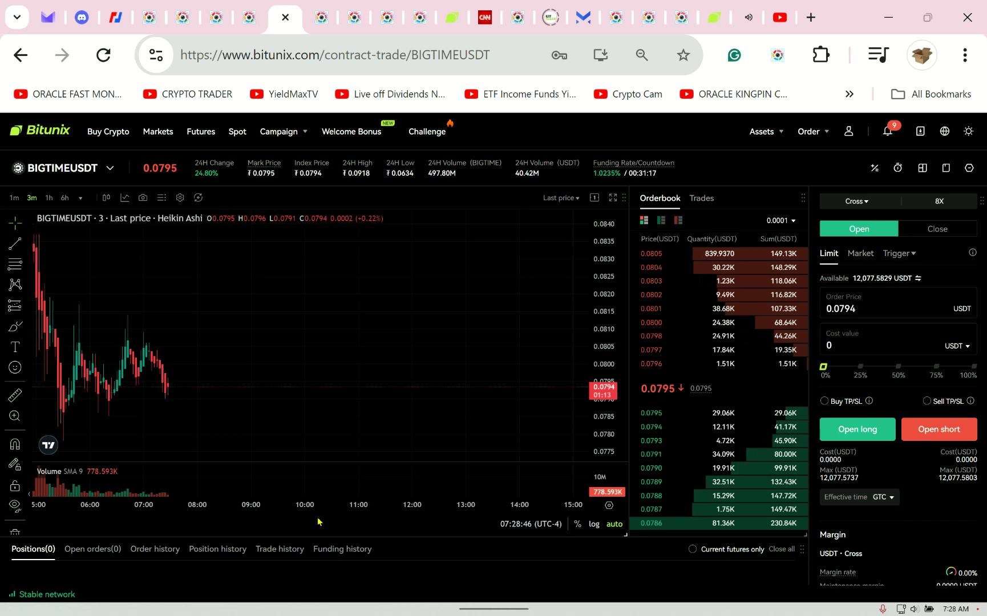
Select the price note on the BitMEX BTCUSD chart, then return to the margin modes video.
{"action": "left_click", "coordinate": [115, 17]}
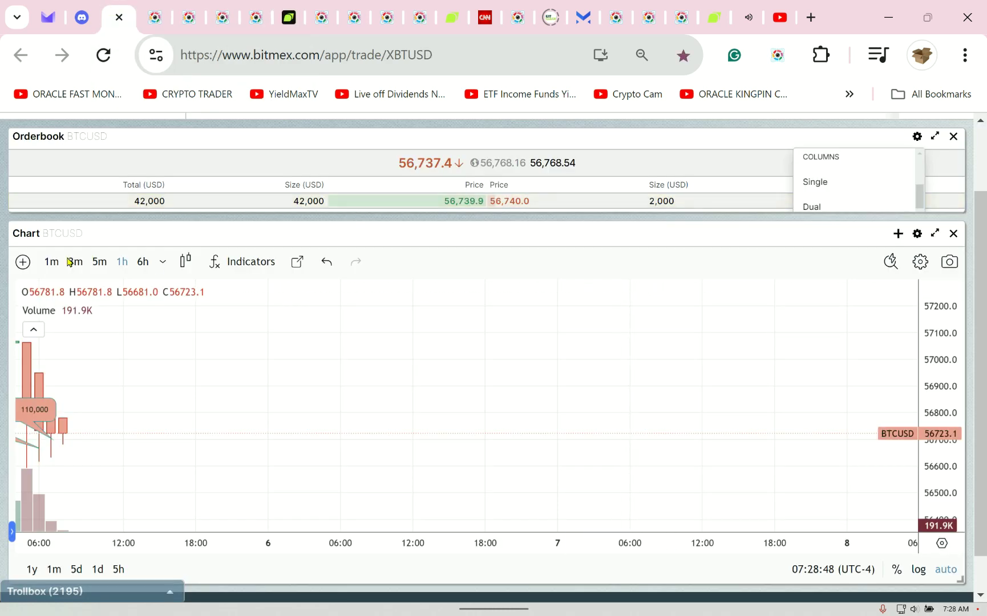
{"action": "left_click", "coordinate": [77, 436]}
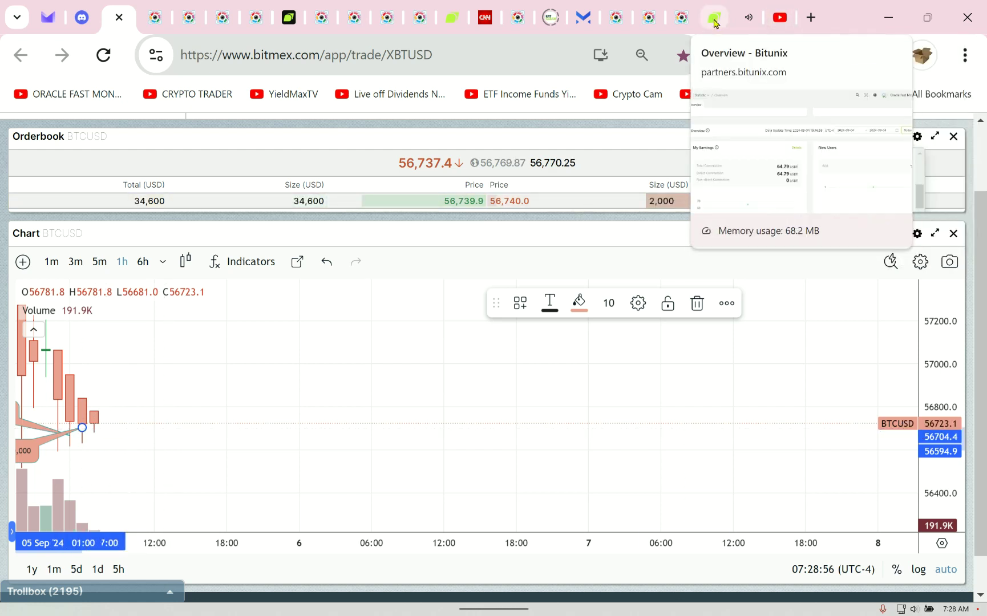
{"action": "left_click", "coordinate": [780, 17]}
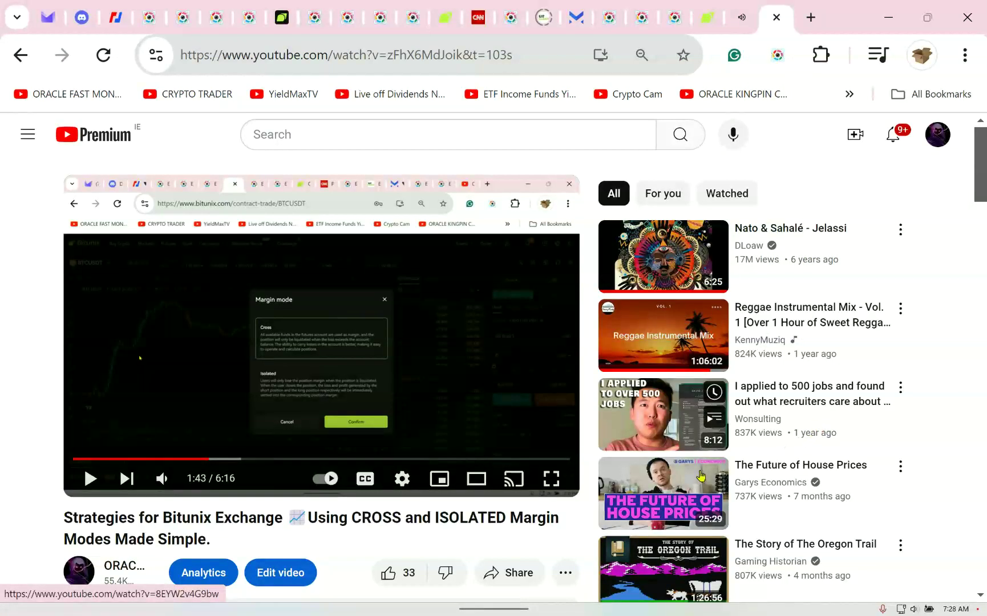
{"action": "scroll", "coordinate": [331, 504], "scroll_direction": "down", "scroll_amount": 2}
{"action": "scroll", "coordinate": [208, 479], "scroll_direction": "down", "scroll_amount": 3}
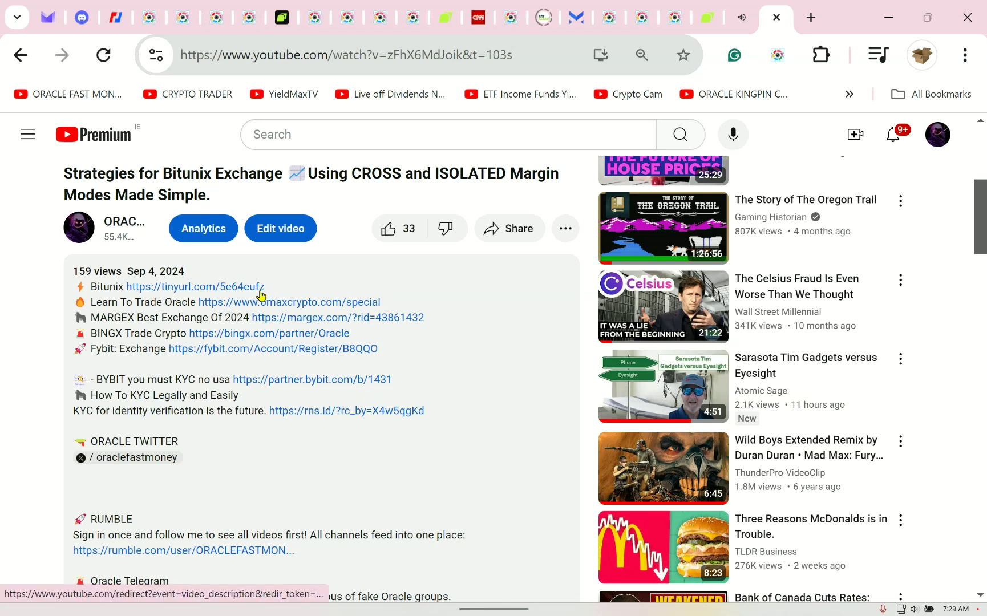
Review the captured Bitunix futures chart and asset overview, then return to live BIGTIMEUSDT futures.
{"action": "left_click", "coordinate": [412, 18]}
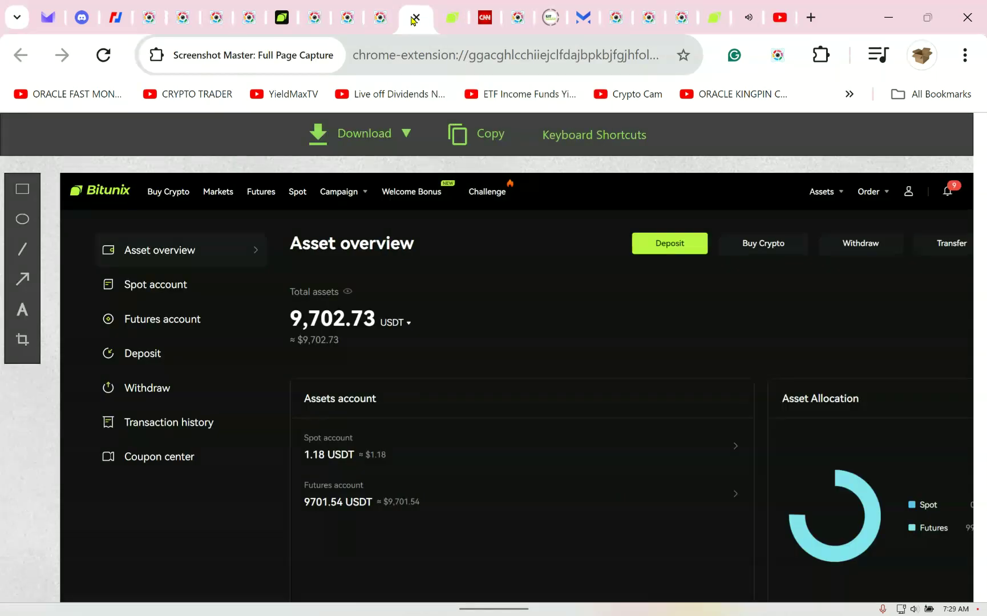
{"action": "left_click", "coordinate": [351, 17]}
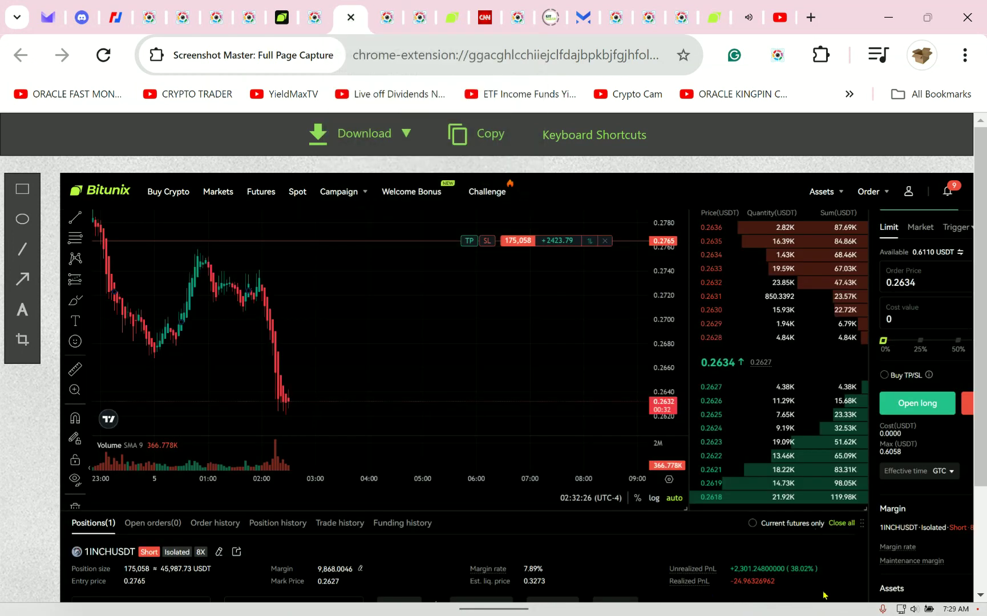
{"action": "left_click", "coordinate": [314, 18]}
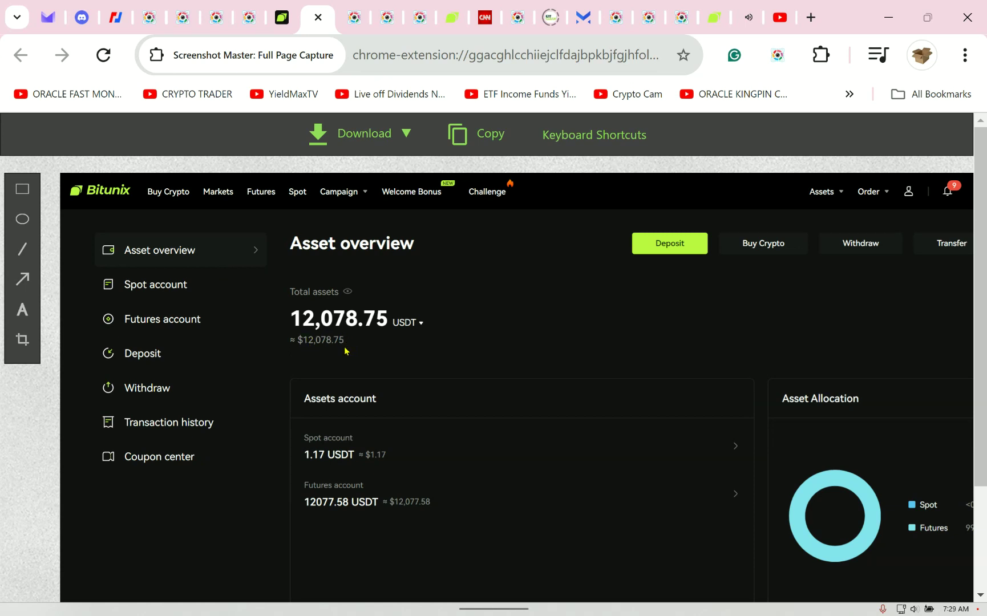
{"action": "left_click", "coordinate": [281, 18]}
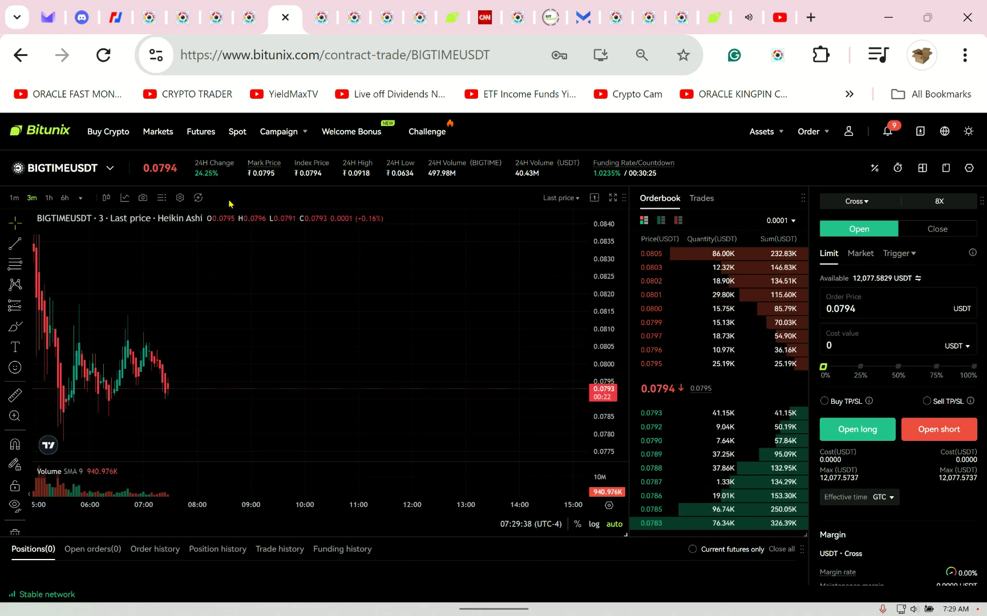
Open the omaxcrypto.com/special link from the YouTube margin-modes video description.
{"action": "left_click", "coordinate": [787, 26]}
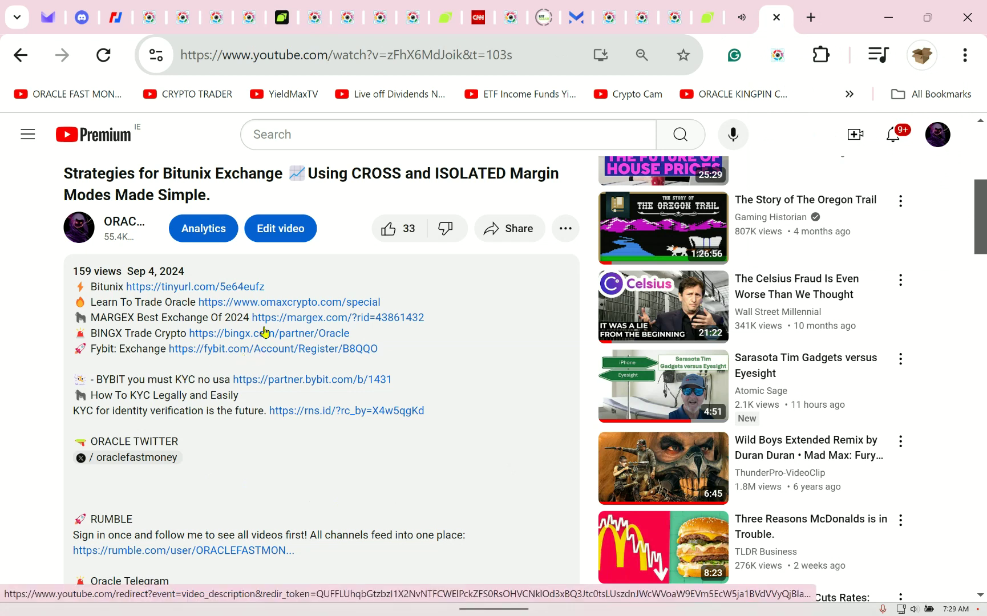
{"action": "left_click", "coordinate": [279, 309]}
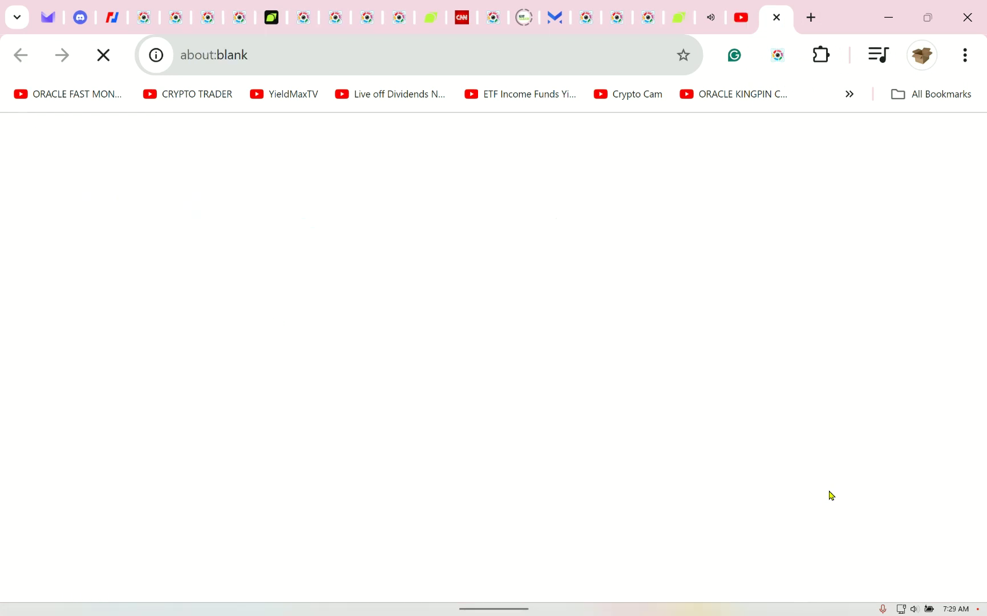
Search 'BTC TO USD' in a new tab and convert 0.05 BTC (2,837.21 USD).
{"action": "left_click", "coordinate": [810, 20]}
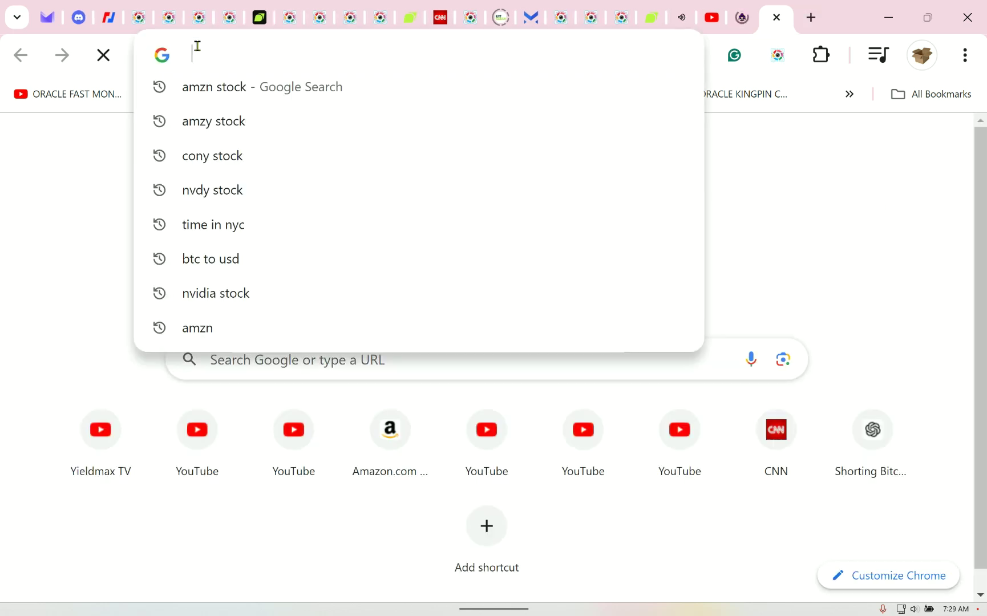
{"action": "type", "text": "BTC TO USD"}
{"action": "key", "text": "Return"}
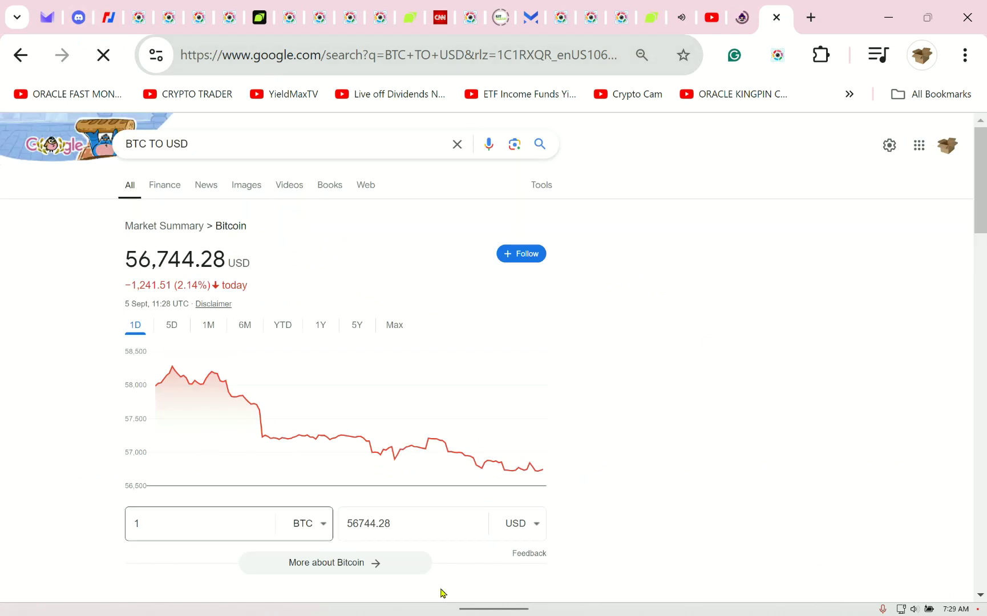
{"action": "left_click", "coordinate": [159, 532]}
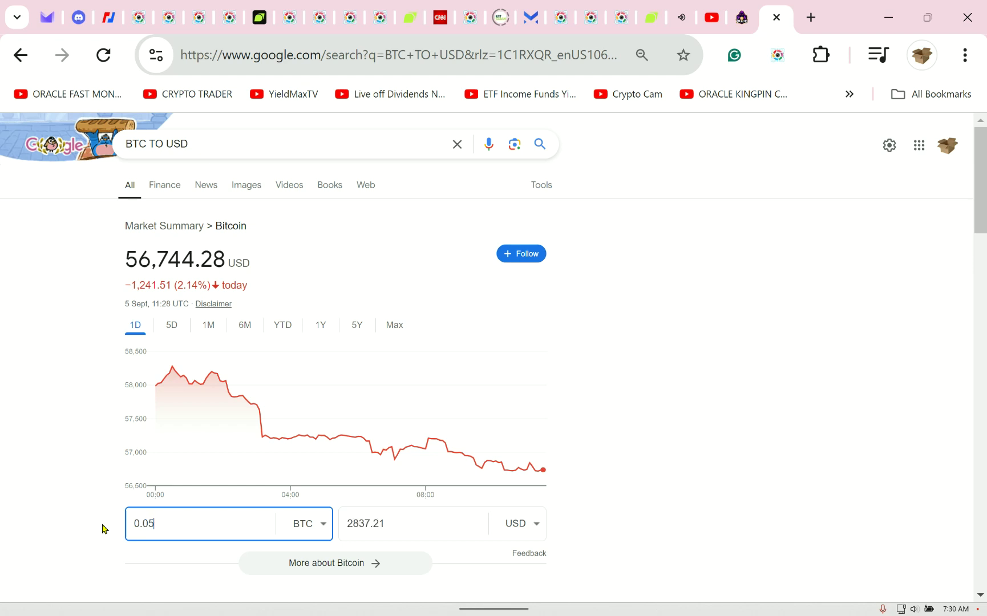
{"action": "mouse_move", "coordinate": [524, 469]}
{"action": "type", "text": "0.05"}
Highlight the Consult War Room Chat heading and paragraph on the omaxcrypto consultation page.
{"action": "left_click", "coordinate": [738, 28]}
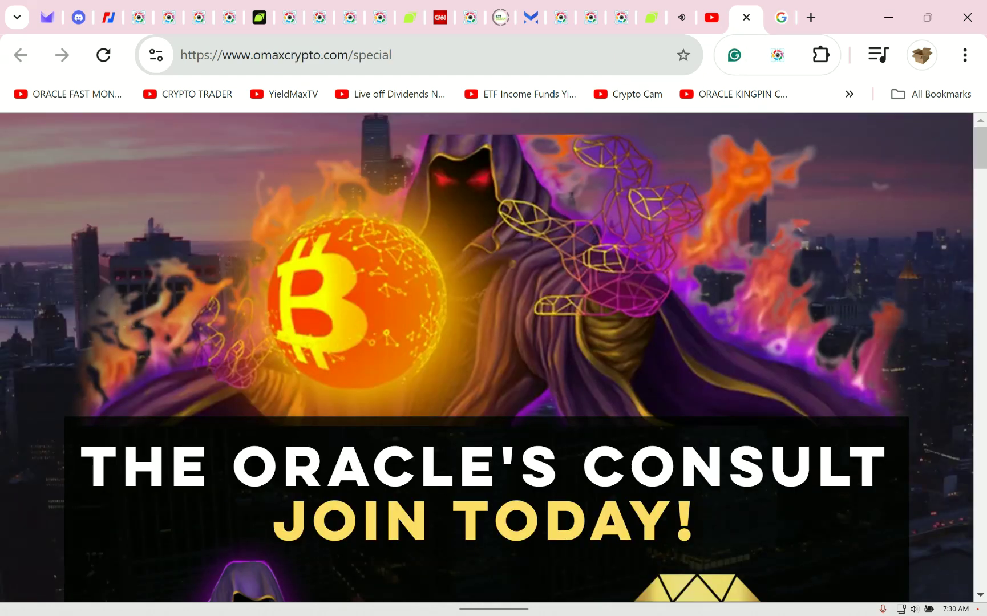
{"action": "scroll", "coordinate": [948, 460], "scroll_direction": "down", "scroll_amount": 2}
{"action": "scroll", "coordinate": [948, 460], "scroll_direction": "down", "scroll_amount": 3}
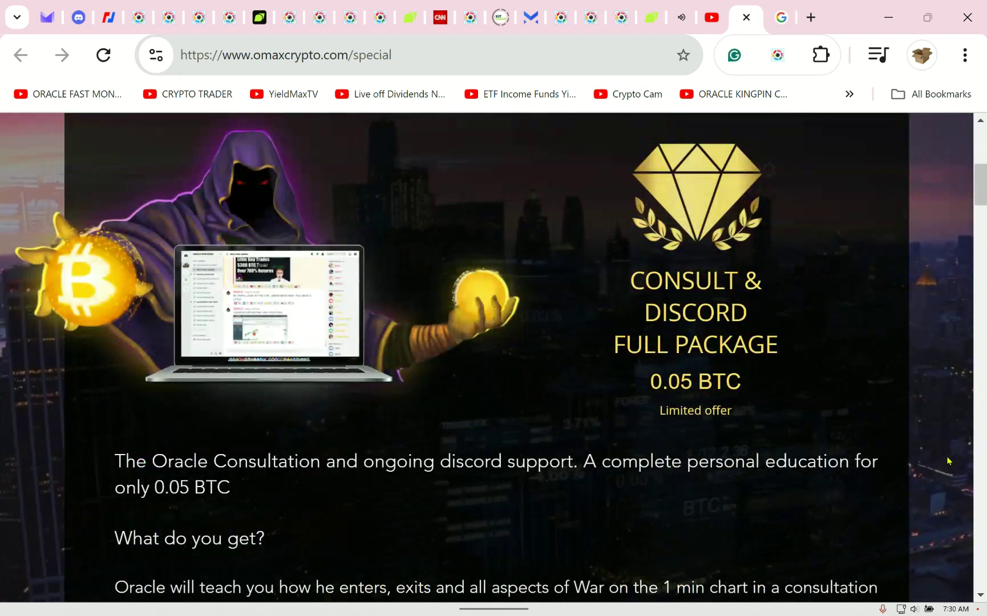
{"action": "scroll", "coordinate": [948, 460], "scroll_direction": "down", "scroll_amount": 3}
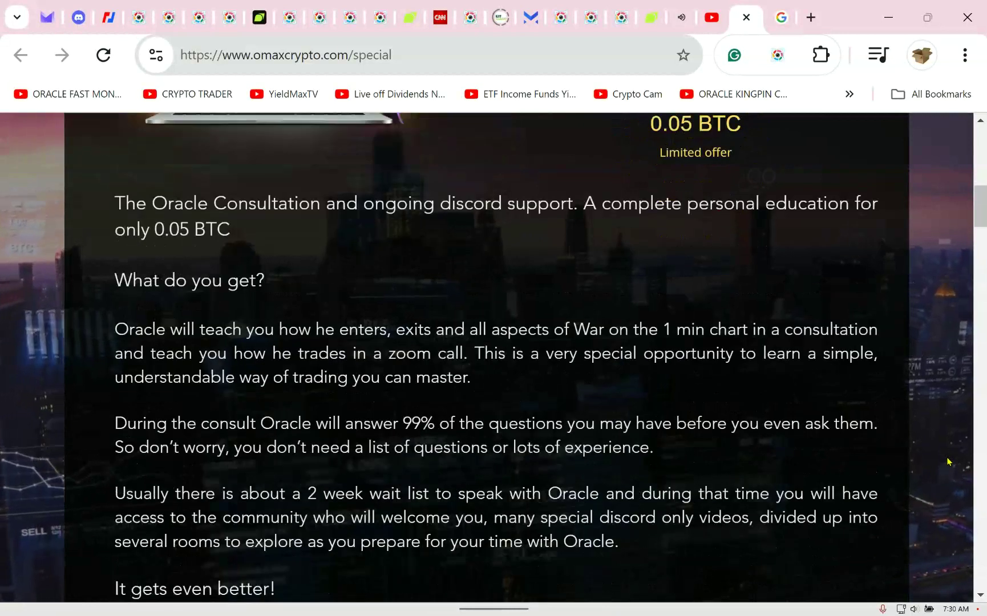
{"action": "scroll", "coordinate": [949, 460], "scroll_direction": "down", "scroll_amount": 1}
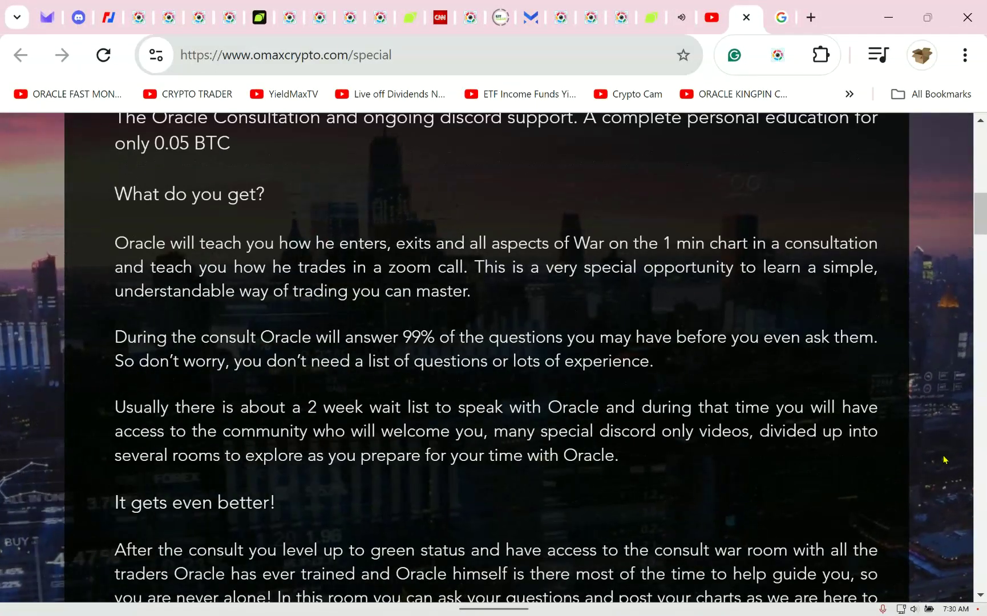
{"action": "scroll", "coordinate": [943, 460], "scroll_direction": "down", "scroll_amount": 2}
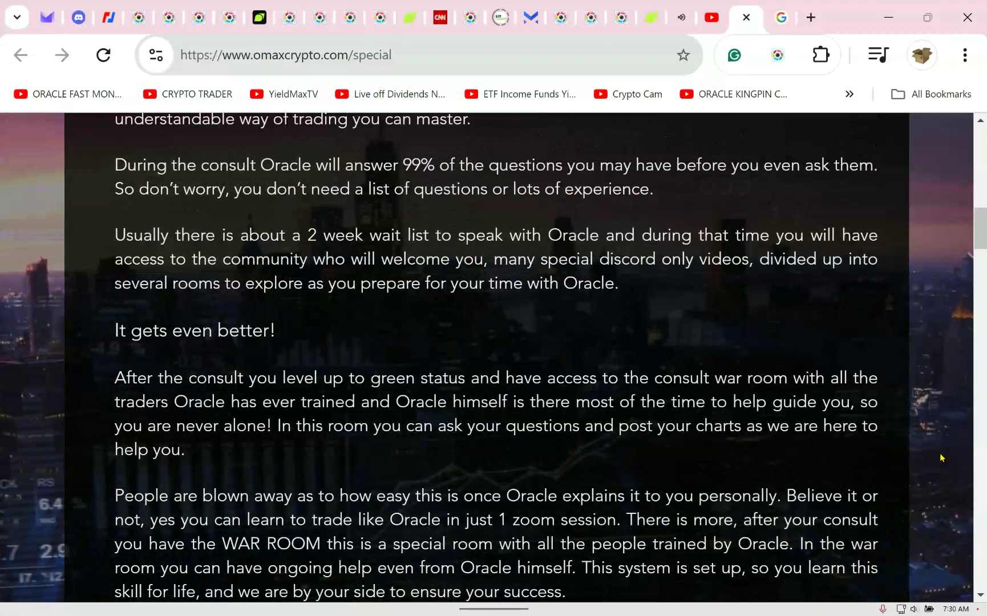
{"action": "scroll", "coordinate": [942, 458], "scroll_direction": "down", "scroll_amount": 1}
{"action": "scroll", "coordinate": [940, 458], "scroll_direction": "down", "scroll_amount": 2}
{"action": "scroll", "coordinate": [940, 457], "scroll_direction": "down", "scroll_amount": 1}
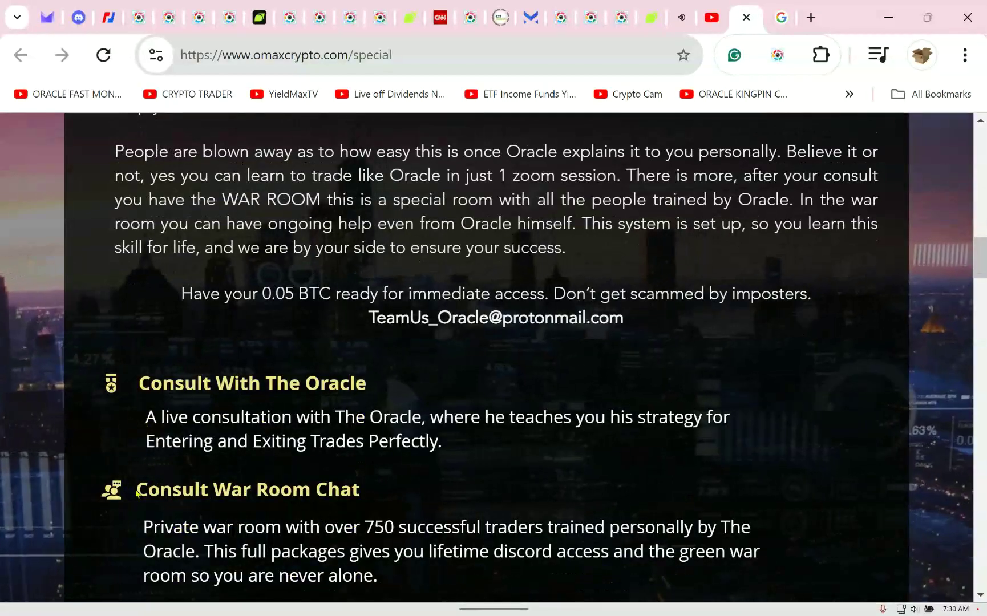
{"action": "left_click_drag", "start_coordinate": [133, 490], "coordinate": [354, 489]}
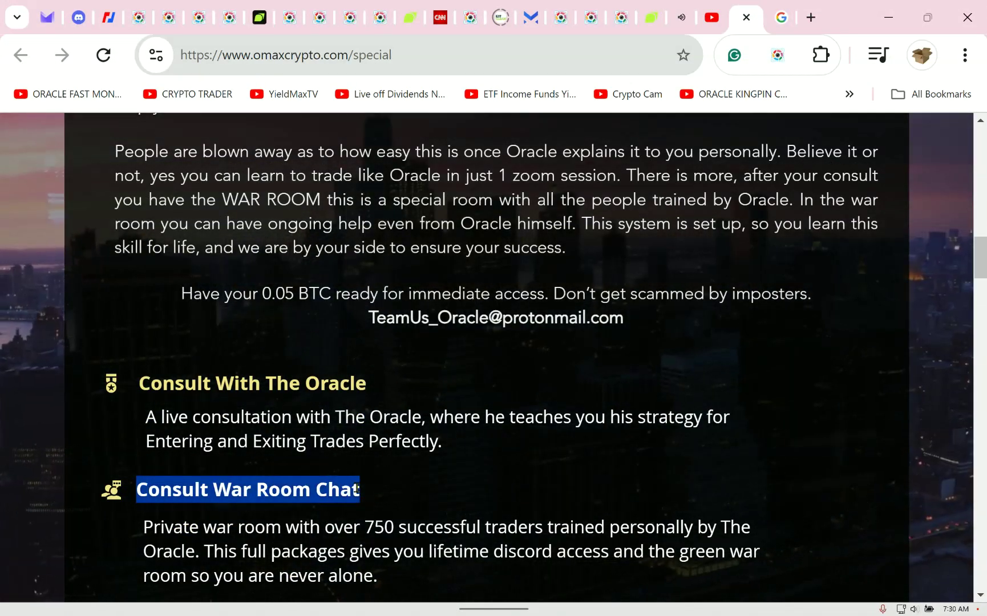
{"action": "scroll", "coordinate": [815, 532], "scroll_direction": "down", "scroll_amount": 2}
{"action": "left_click", "coordinate": [306, 402]}
{"action": "left_click_drag", "start_coordinate": [410, 407], "coordinate": [113, 343]}
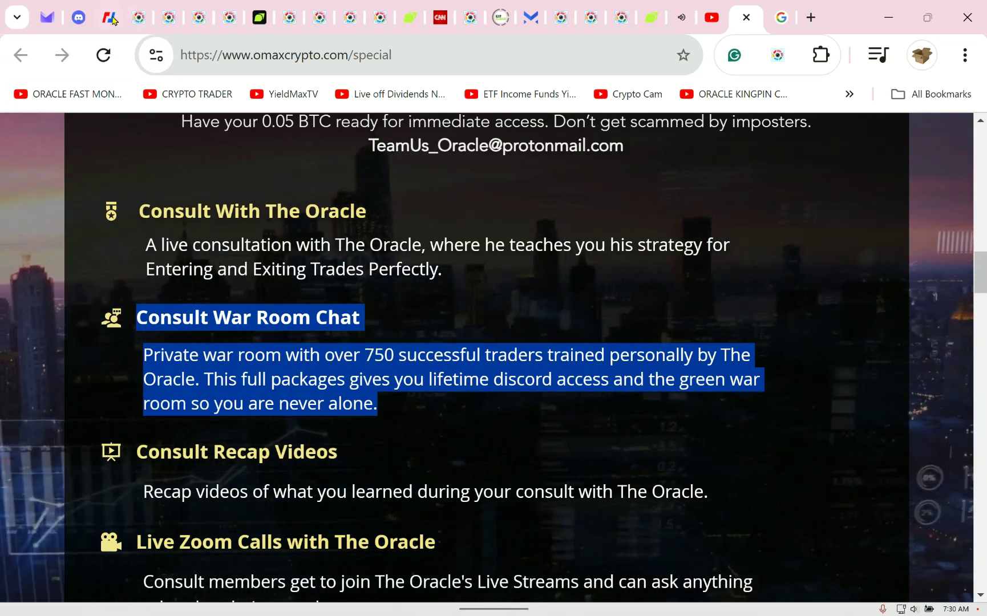
{"action": "left_click", "coordinate": [79, 17]}
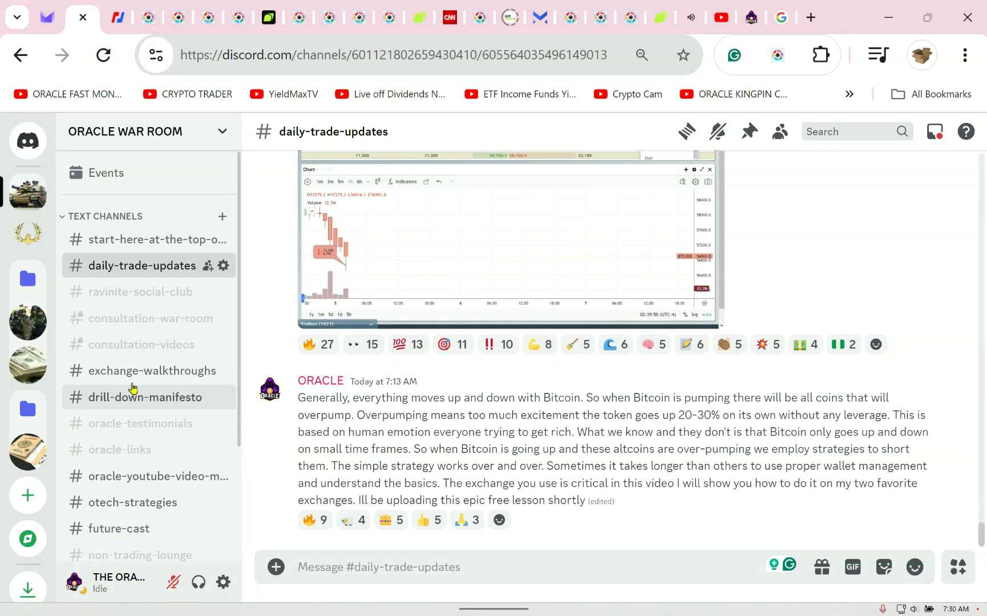
Open Discord's #consultation-war-room channel to look over its messages.
{"action": "left_click", "coordinate": [132, 326]}
{"action": "scroll", "coordinate": [330, 385], "scroll_direction": "up", "scroll_amount": 3}
{"action": "scroll", "coordinate": [330, 385], "scroll_direction": "up", "scroll_amount": 5}
{"action": "scroll", "coordinate": [327, 405], "scroll_direction": "up", "scroll_amount": 5}
{"action": "scroll", "coordinate": [325, 418], "scroll_direction": "up", "scroll_amount": 3}
{"action": "scroll", "coordinate": [325, 417], "scroll_direction": "up", "scroll_amount": 3}
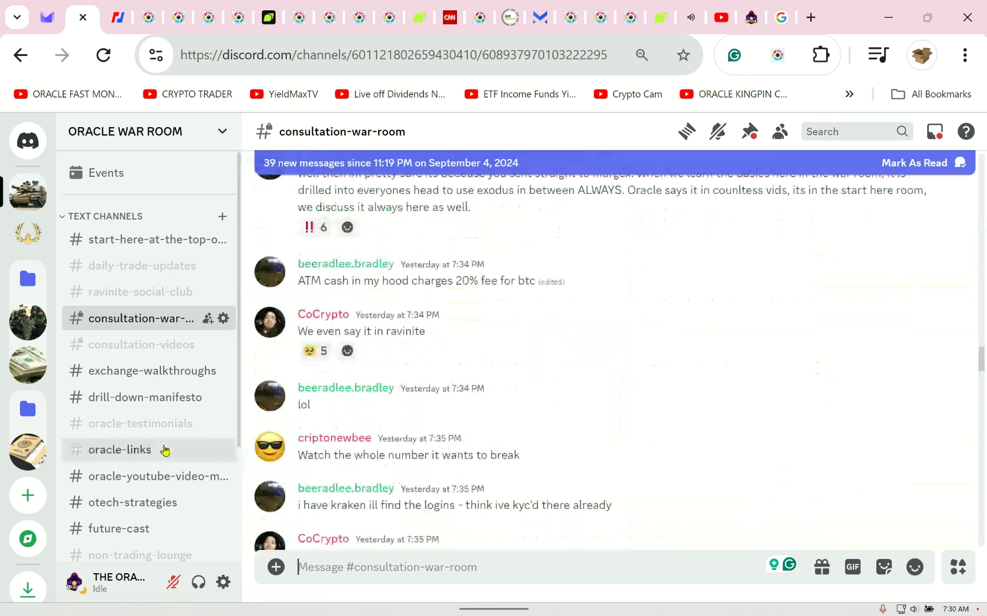
{"action": "scroll", "coordinate": [128, 442], "scroll_direction": "down", "scroll_amount": 1}
{"action": "scroll", "coordinate": [154, 386], "scroll_direction": "down", "scroll_amount": 2}
{"action": "scroll", "coordinate": [188, 352], "scroll_direction": "down", "scroll_amount": 1}
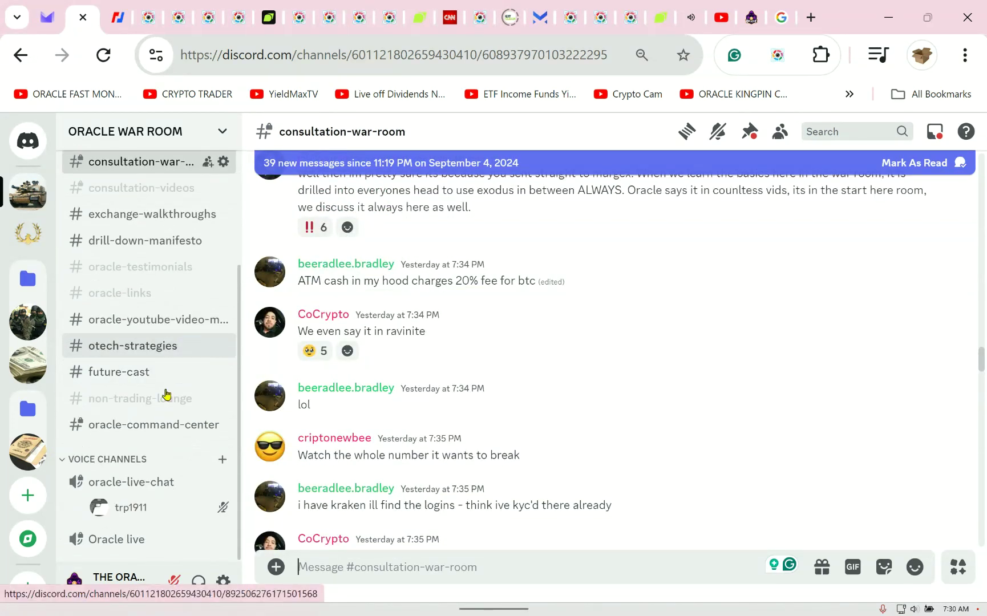
{"action": "scroll", "coordinate": [132, 462], "scroll_direction": "up", "scroll_amount": 3}
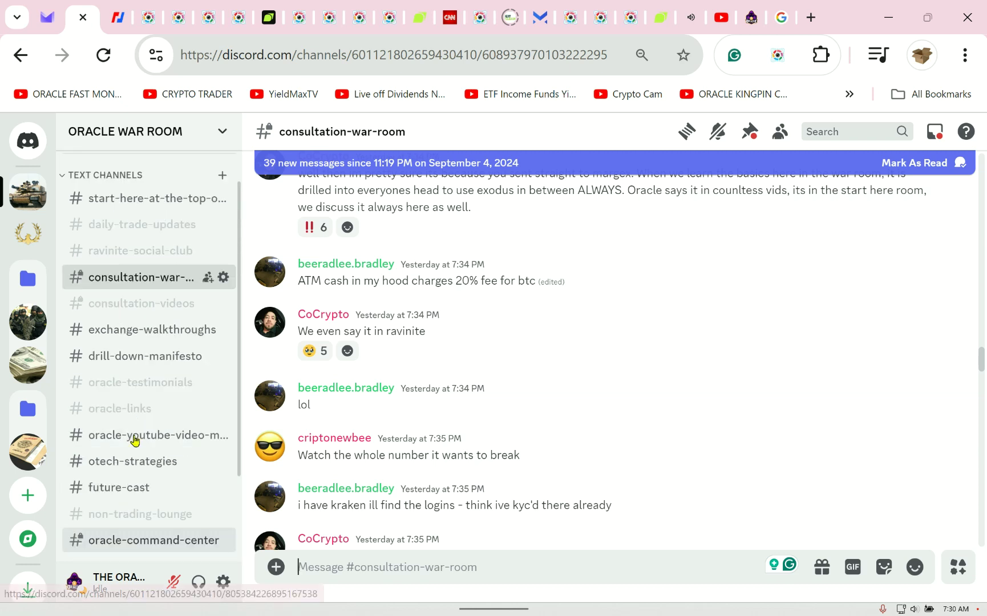
{"action": "scroll", "coordinate": [133, 431], "scroll_direction": "up", "scroll_amount": 1}
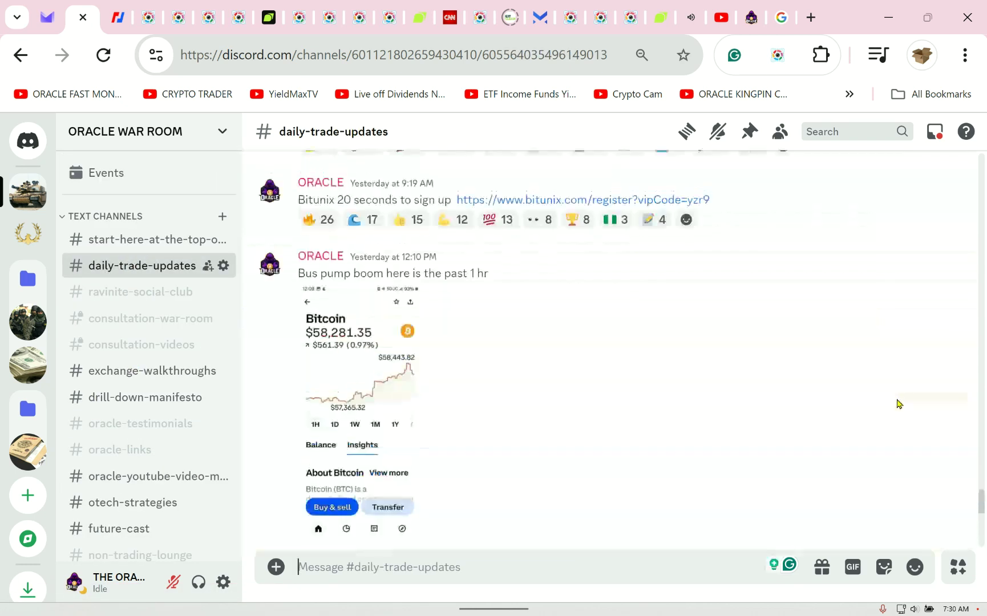
{"action": "scroll", "coordinate": [899, 416], "scroll_direction": "up", "scroll_amount": 5}
{"action": "scroll", "coordinate": [899, 425], "scroll_direction": "up", "scroll_amount": 5}
{"action": "scroll", "coordinate": [895, 425], "scroll_direction": "up", "scroll_amount": 5}
Highlight the Live Zoom Calls with The Oracle section on the omaxcrypto consultation page.
{"action": "left_click", "coordinate": [748, 17]}
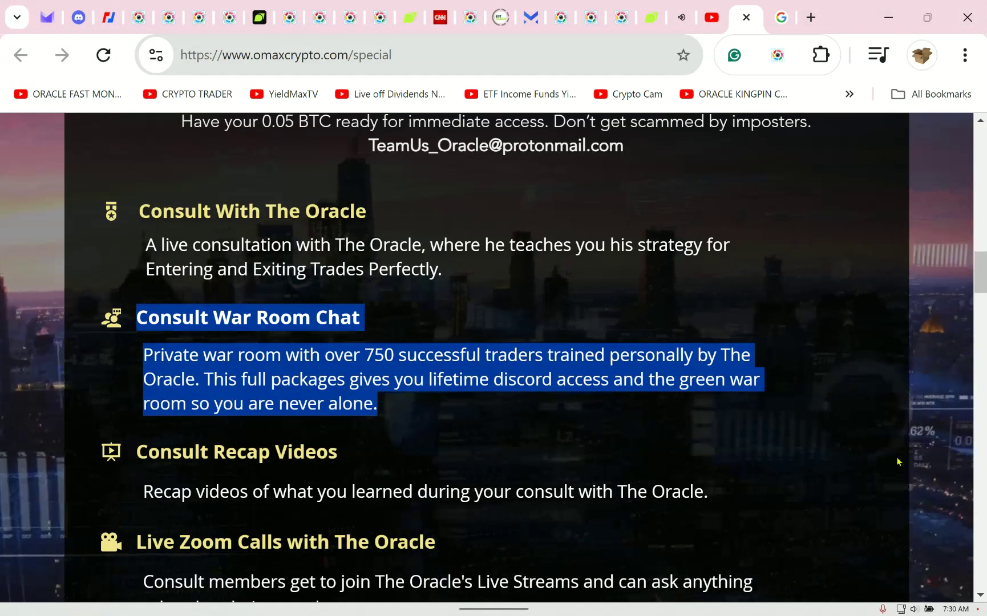
{"action": "left_click", "coordinate": [855, 436]}
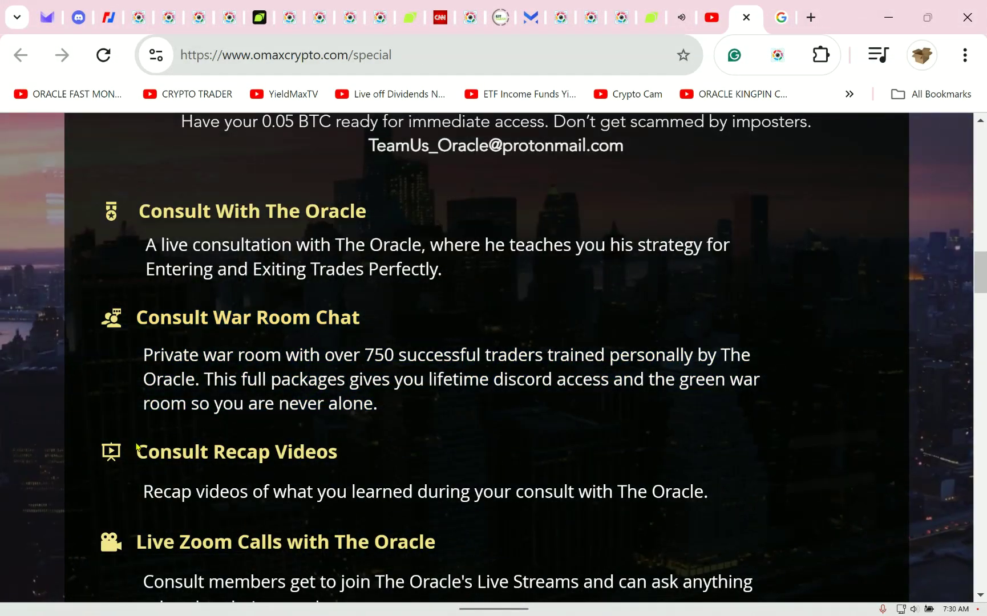
{"action": "left_click_drag", "start_coordinate": [137, 449], "coordinate": [399, 471]}
{"action": "left_click", "coordinate": [399, 471]}
{"action": "scroll", "coordinate": [702, 462], "scroll_direction": "down", "scroll_amount": 2}
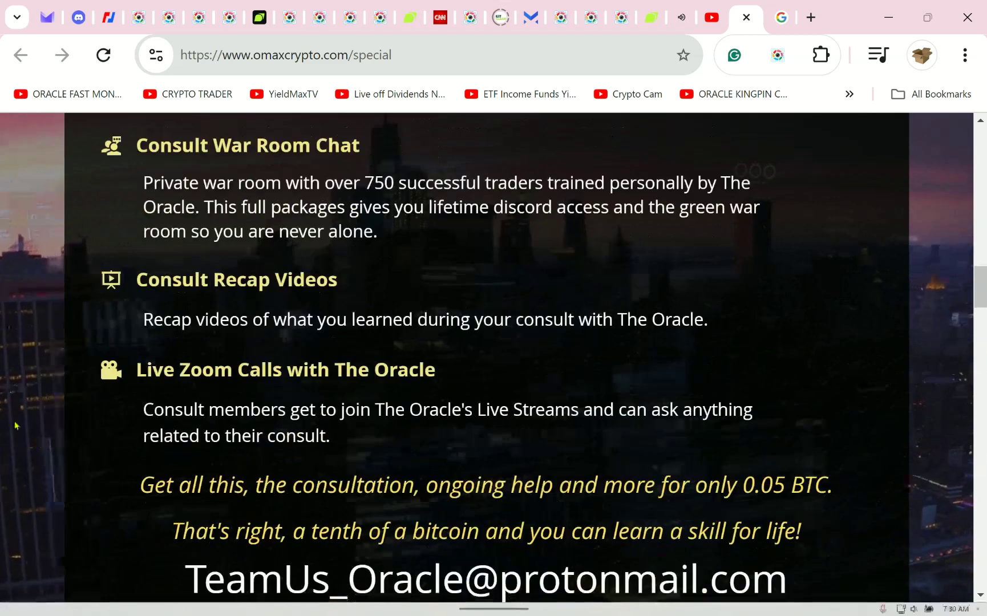
{"action": "left_click_drag", "start_coordinate": [133, 368], "coordinate": [378, 438]}
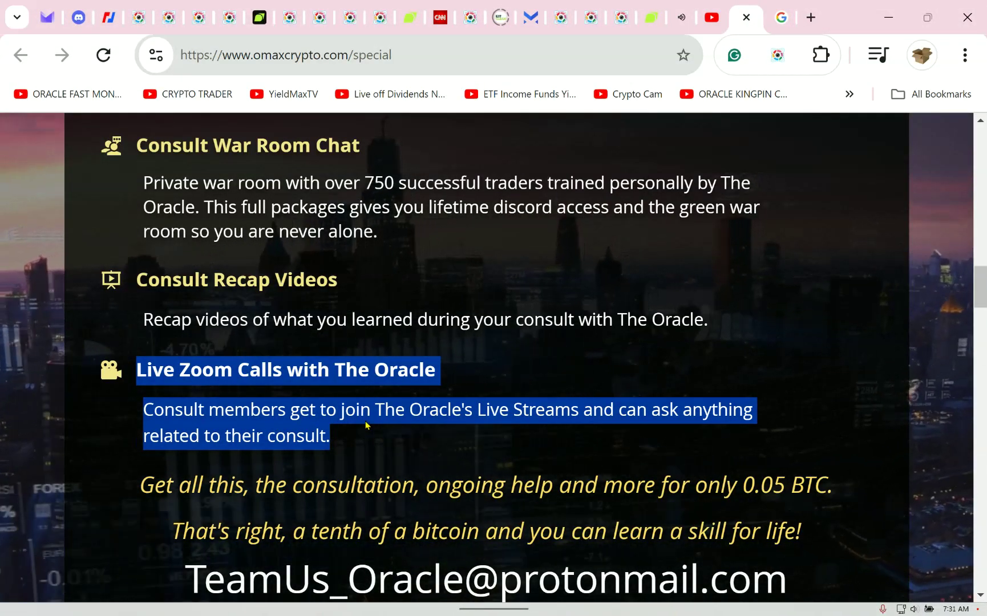
{"action": "left_click", "coordinate": [259, 18]}
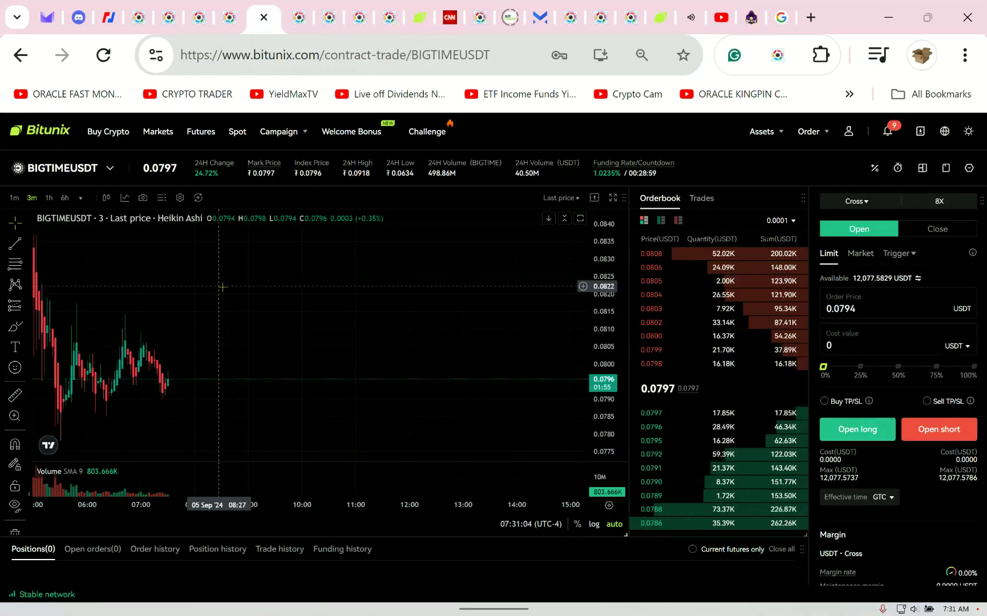